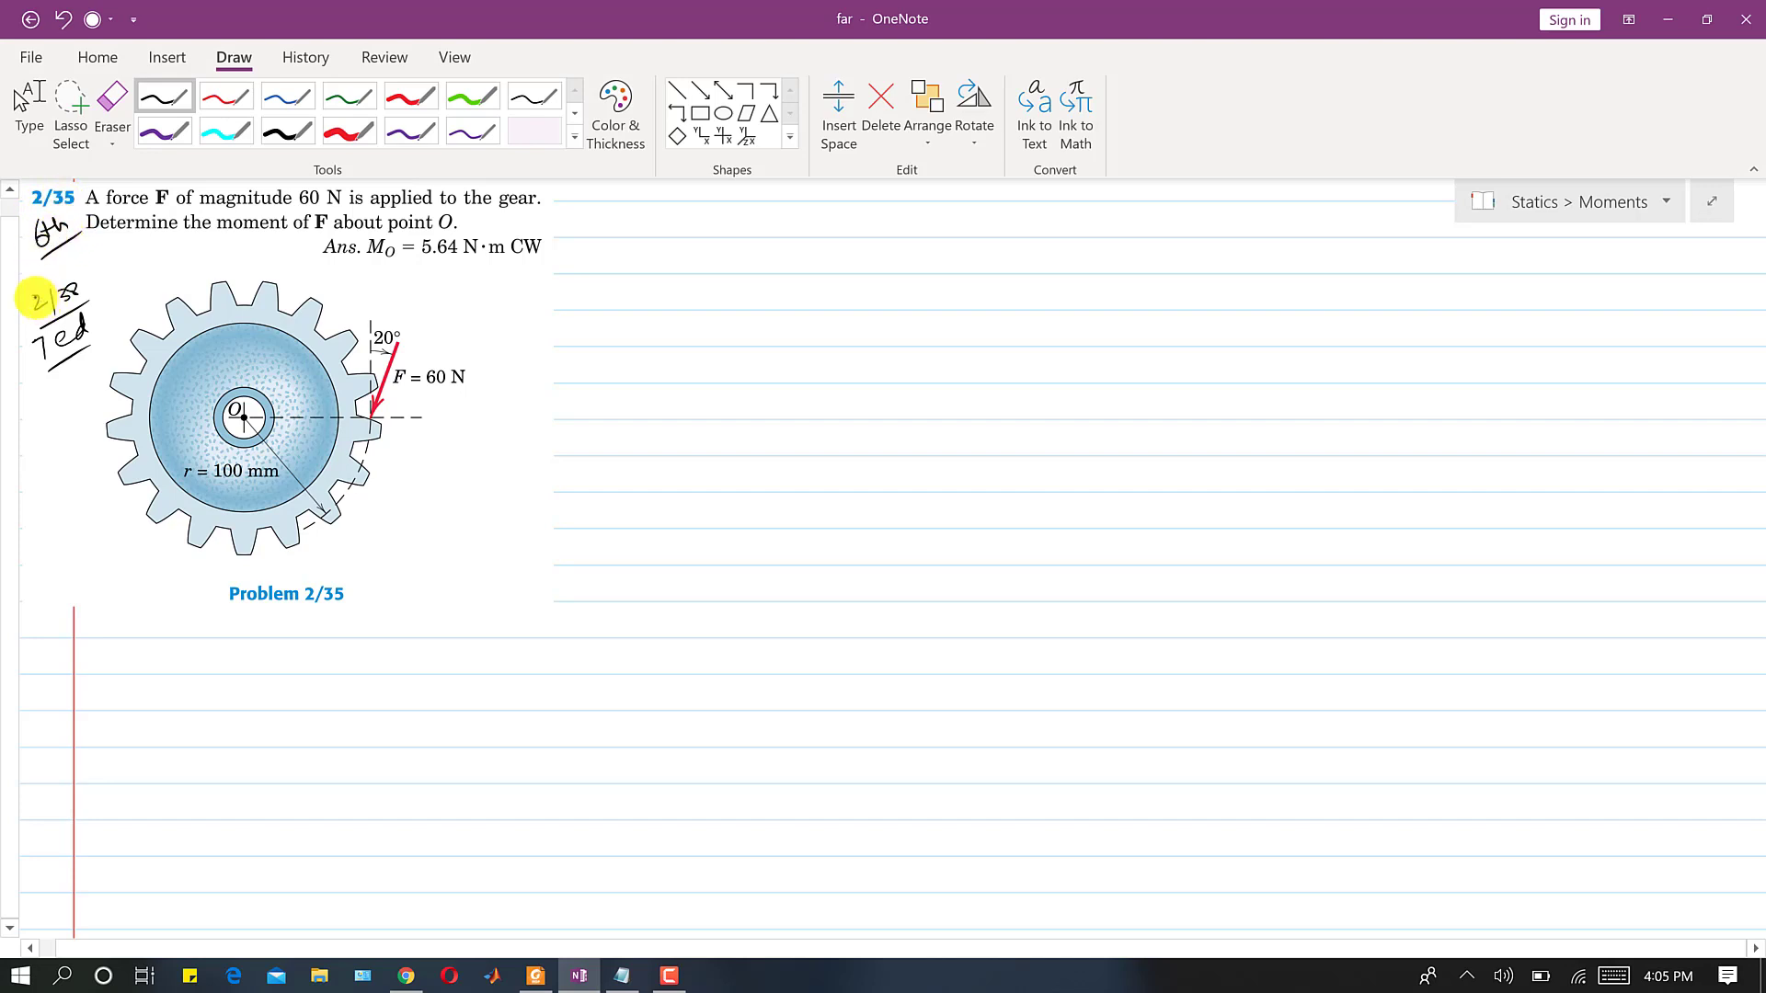
# Note the 7th-edition number beside 2/35, underline r = 100 mm, and ink an arc around O
pyautogui.moveTo(75, 288); pyautogui.dragTo(64, 295)
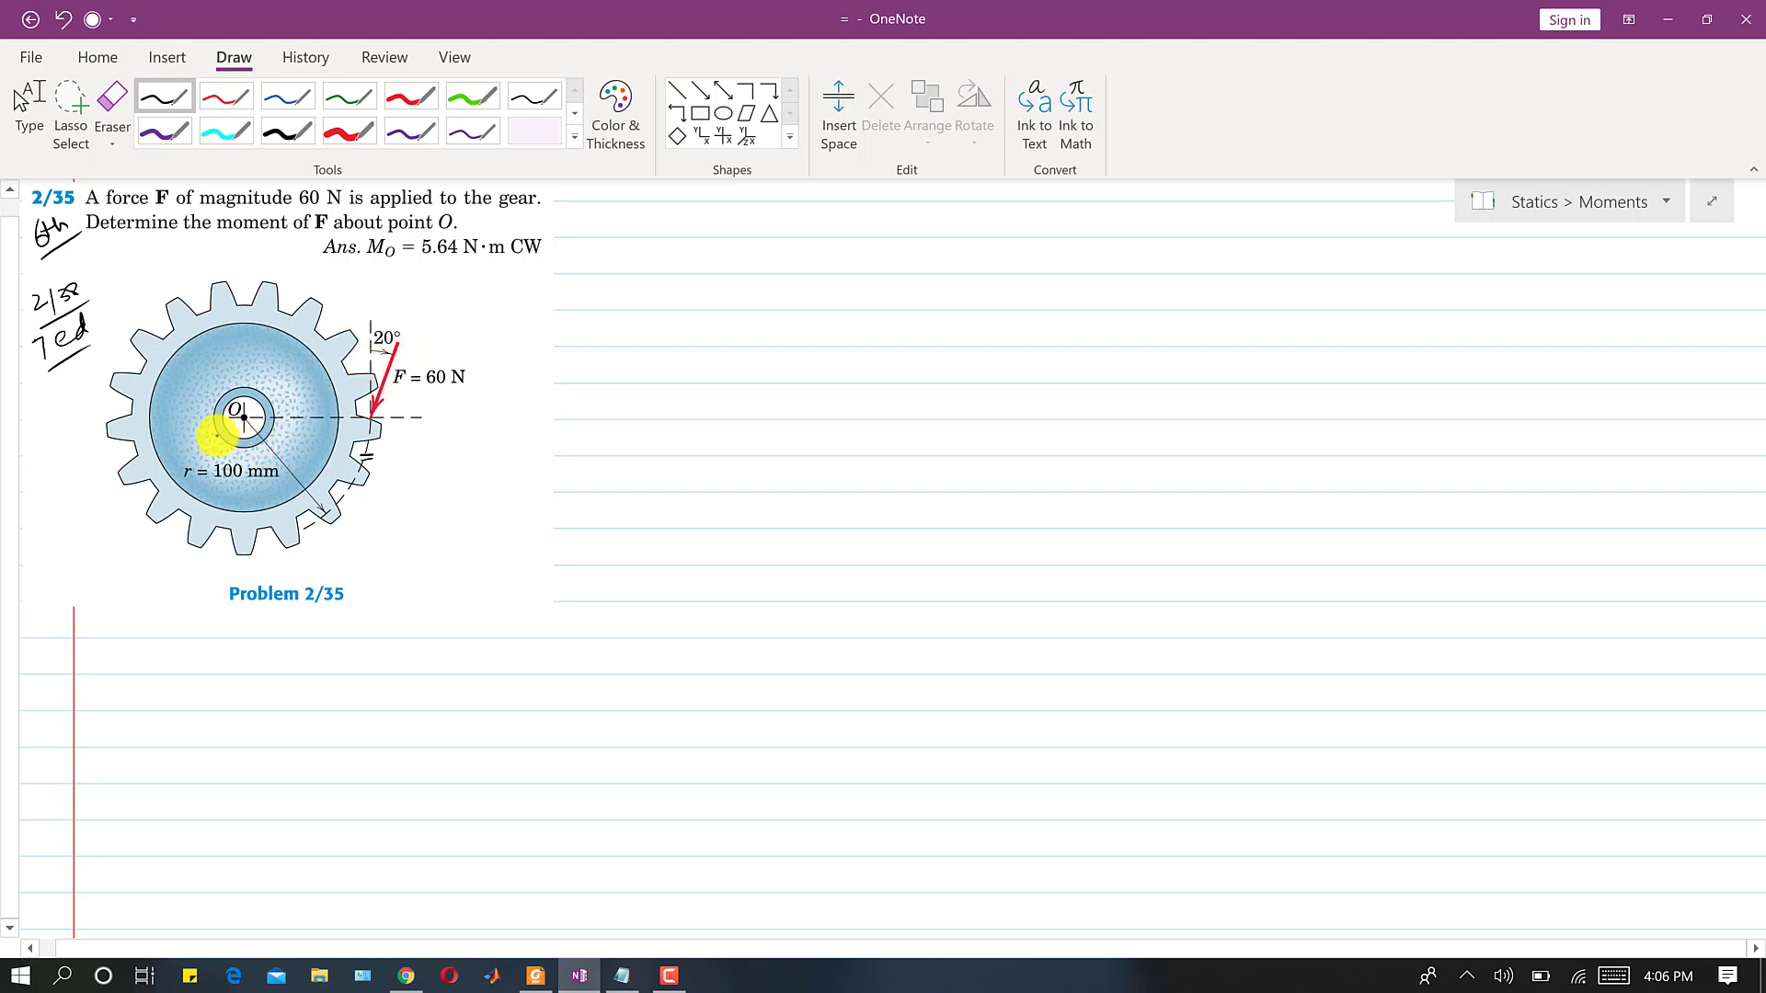
pyautogui.moveTo(201, 484); pyautogui.dragTo(249, 487)
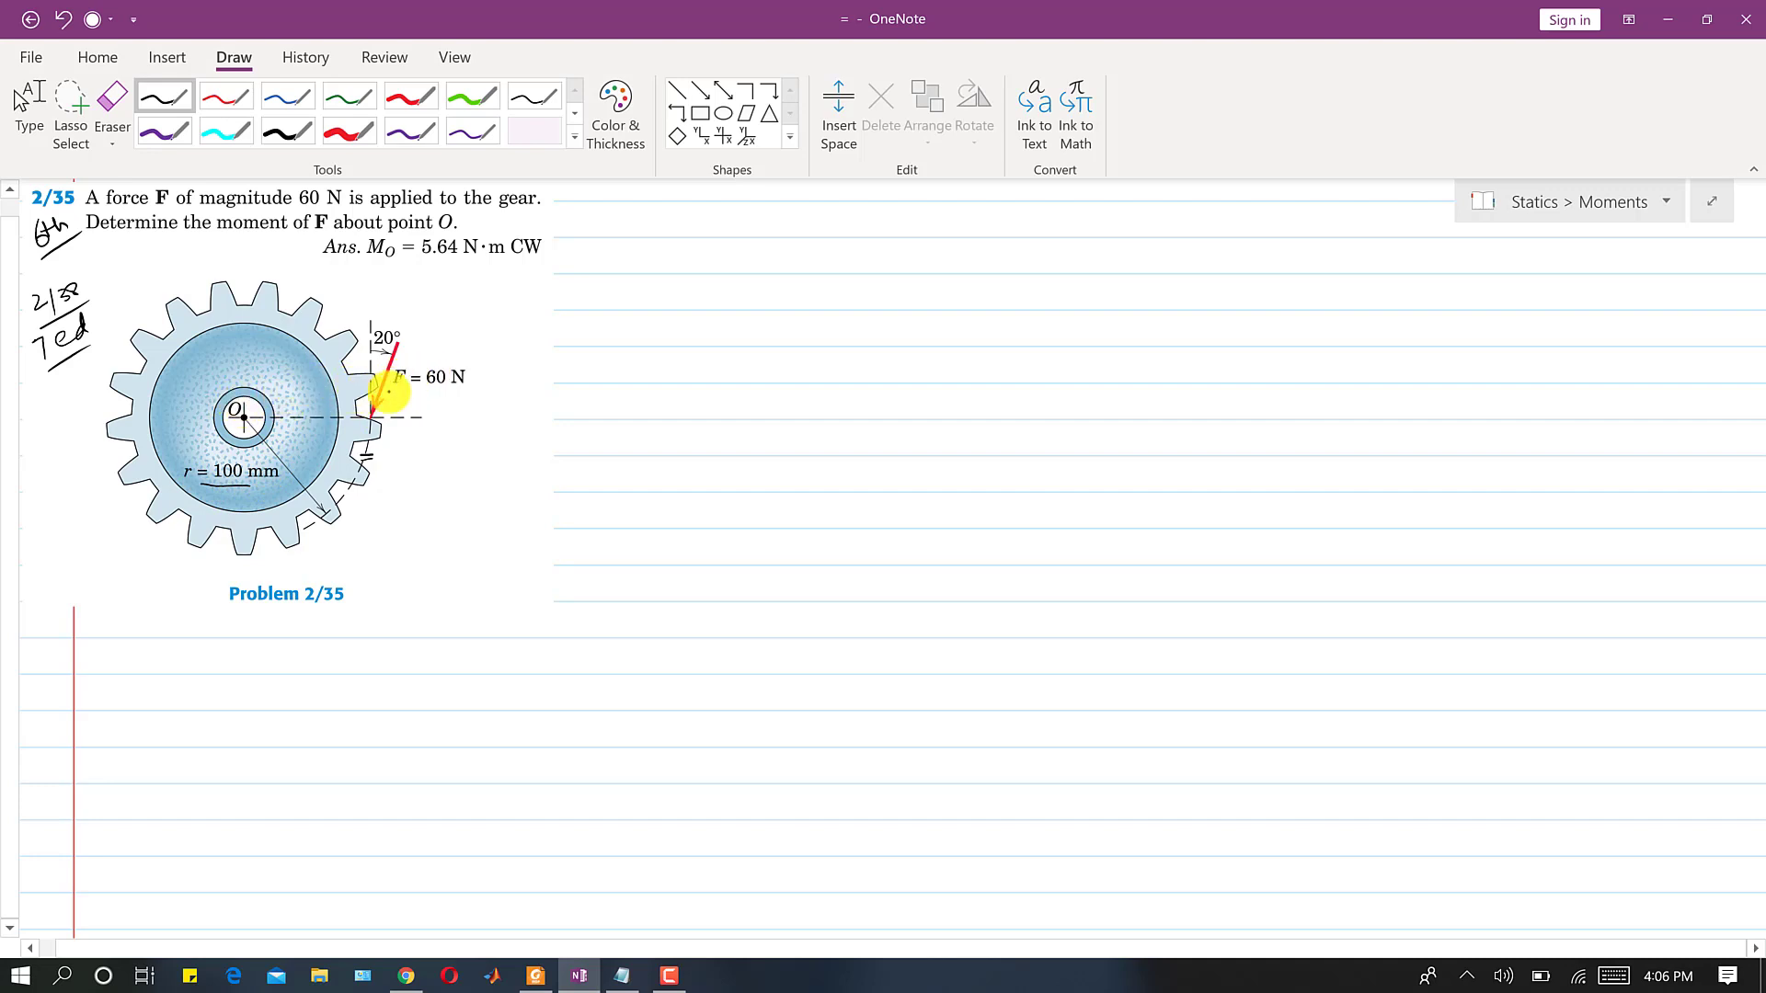
pyautogui.moveTo(252, 379); pyautogui.dragTo(276, 416)
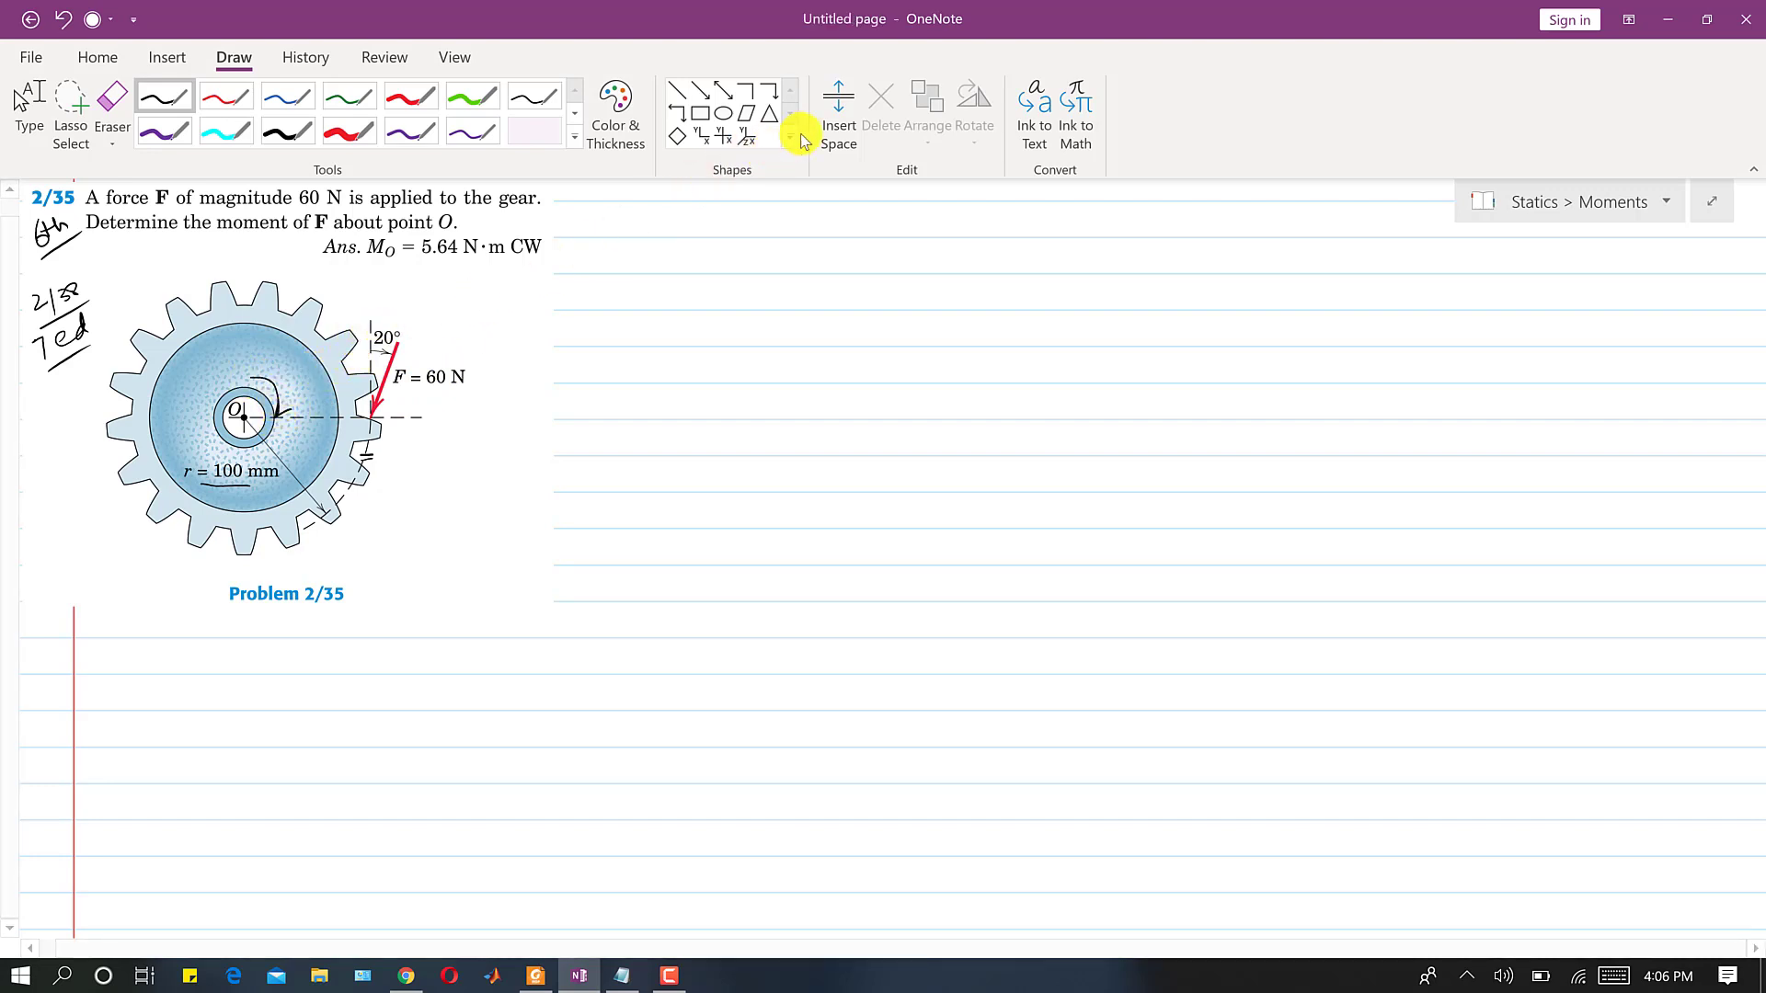
# Draw red vertical and horizontal component arrows meeting at the gear tooth
pyautogui.click(701, 95)
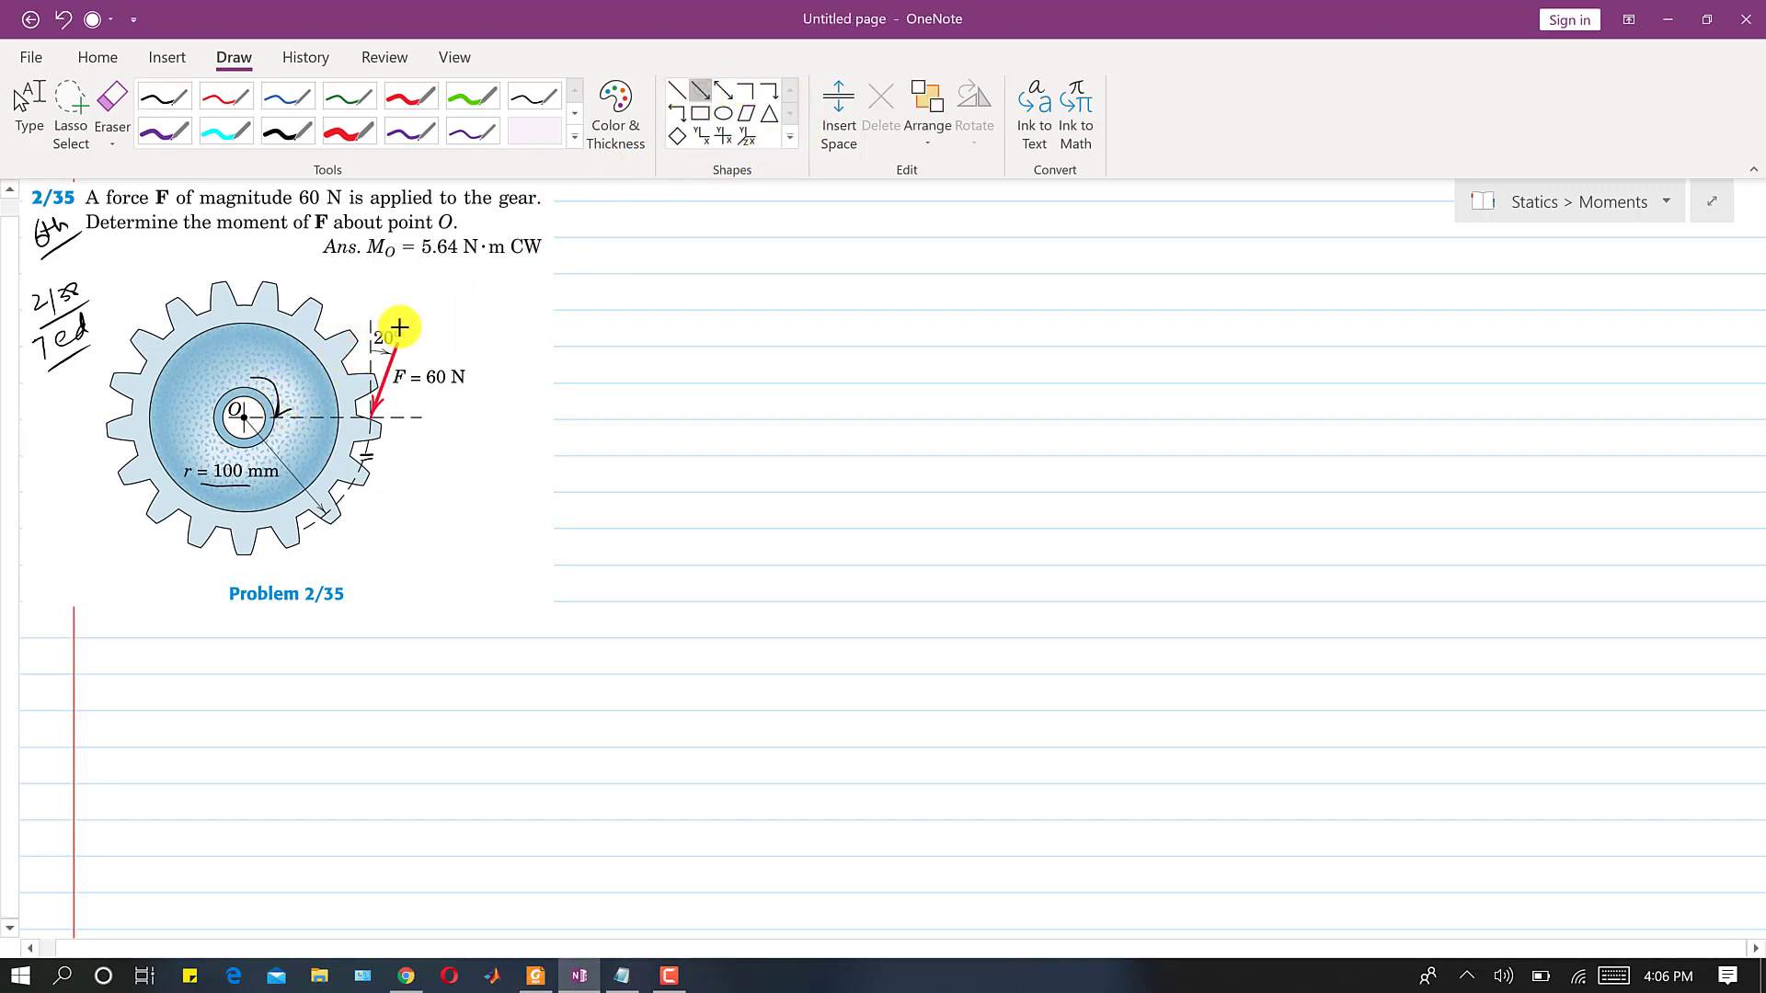
pyautogui.click(410, 96)
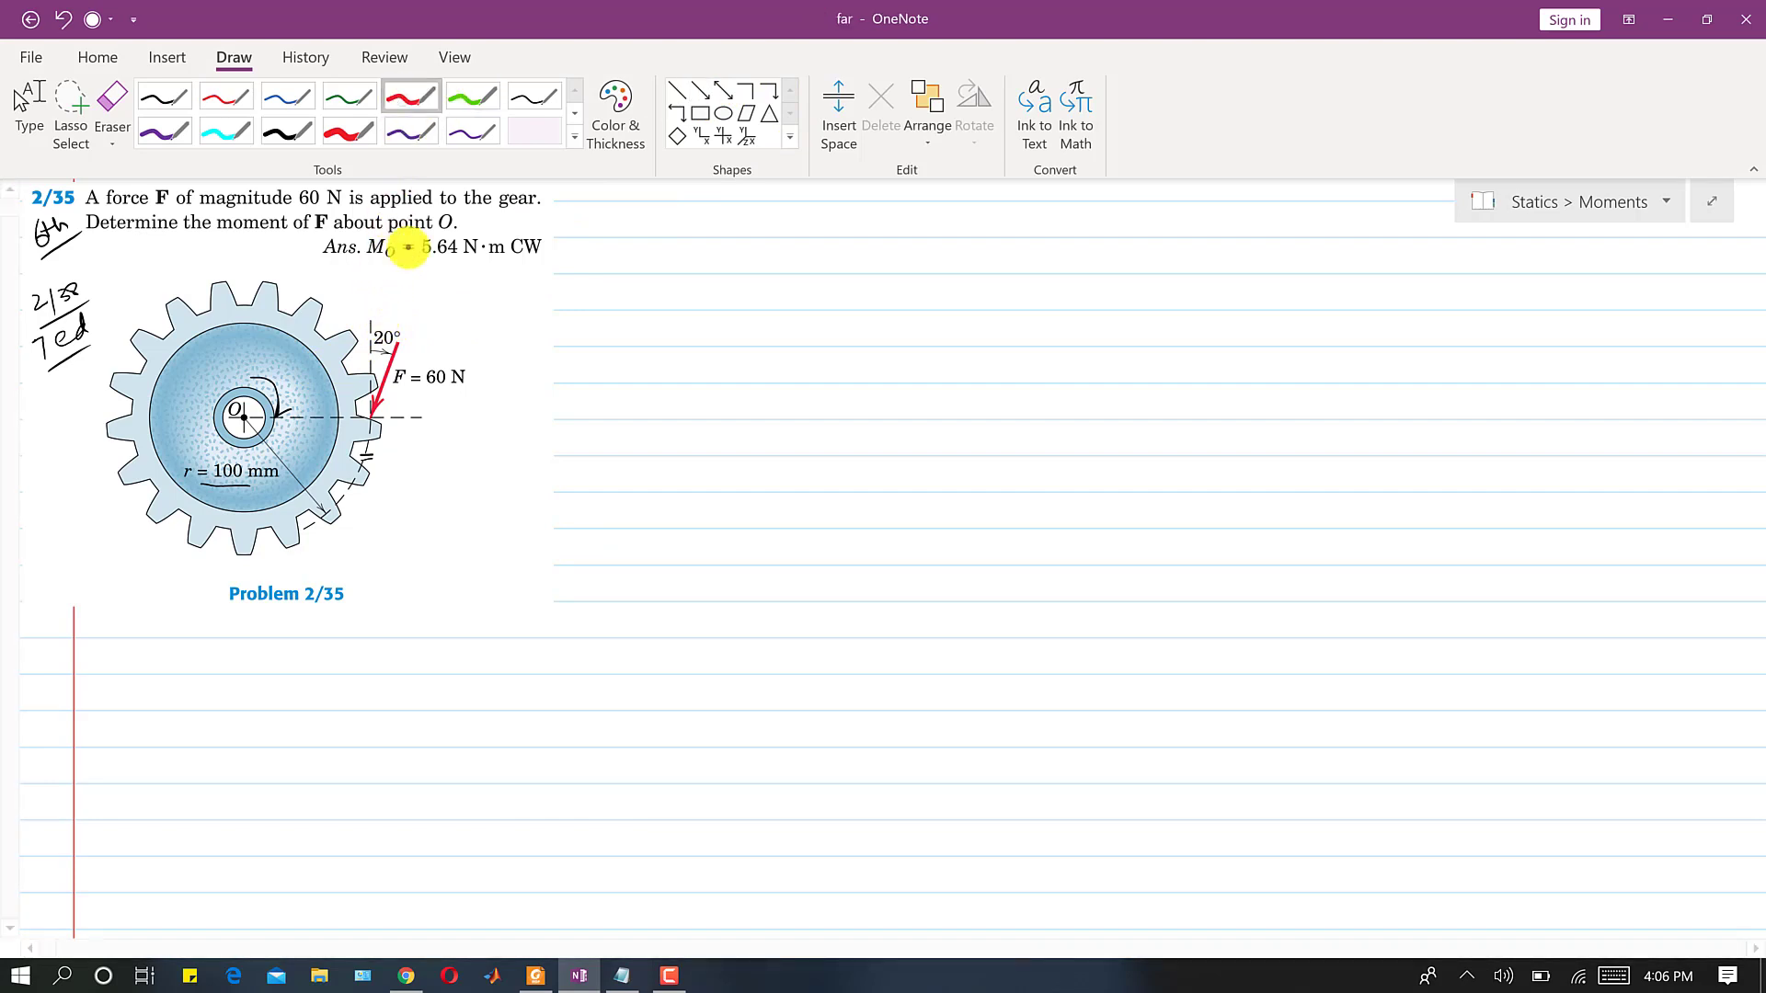
pyautogui.click(696, 97)
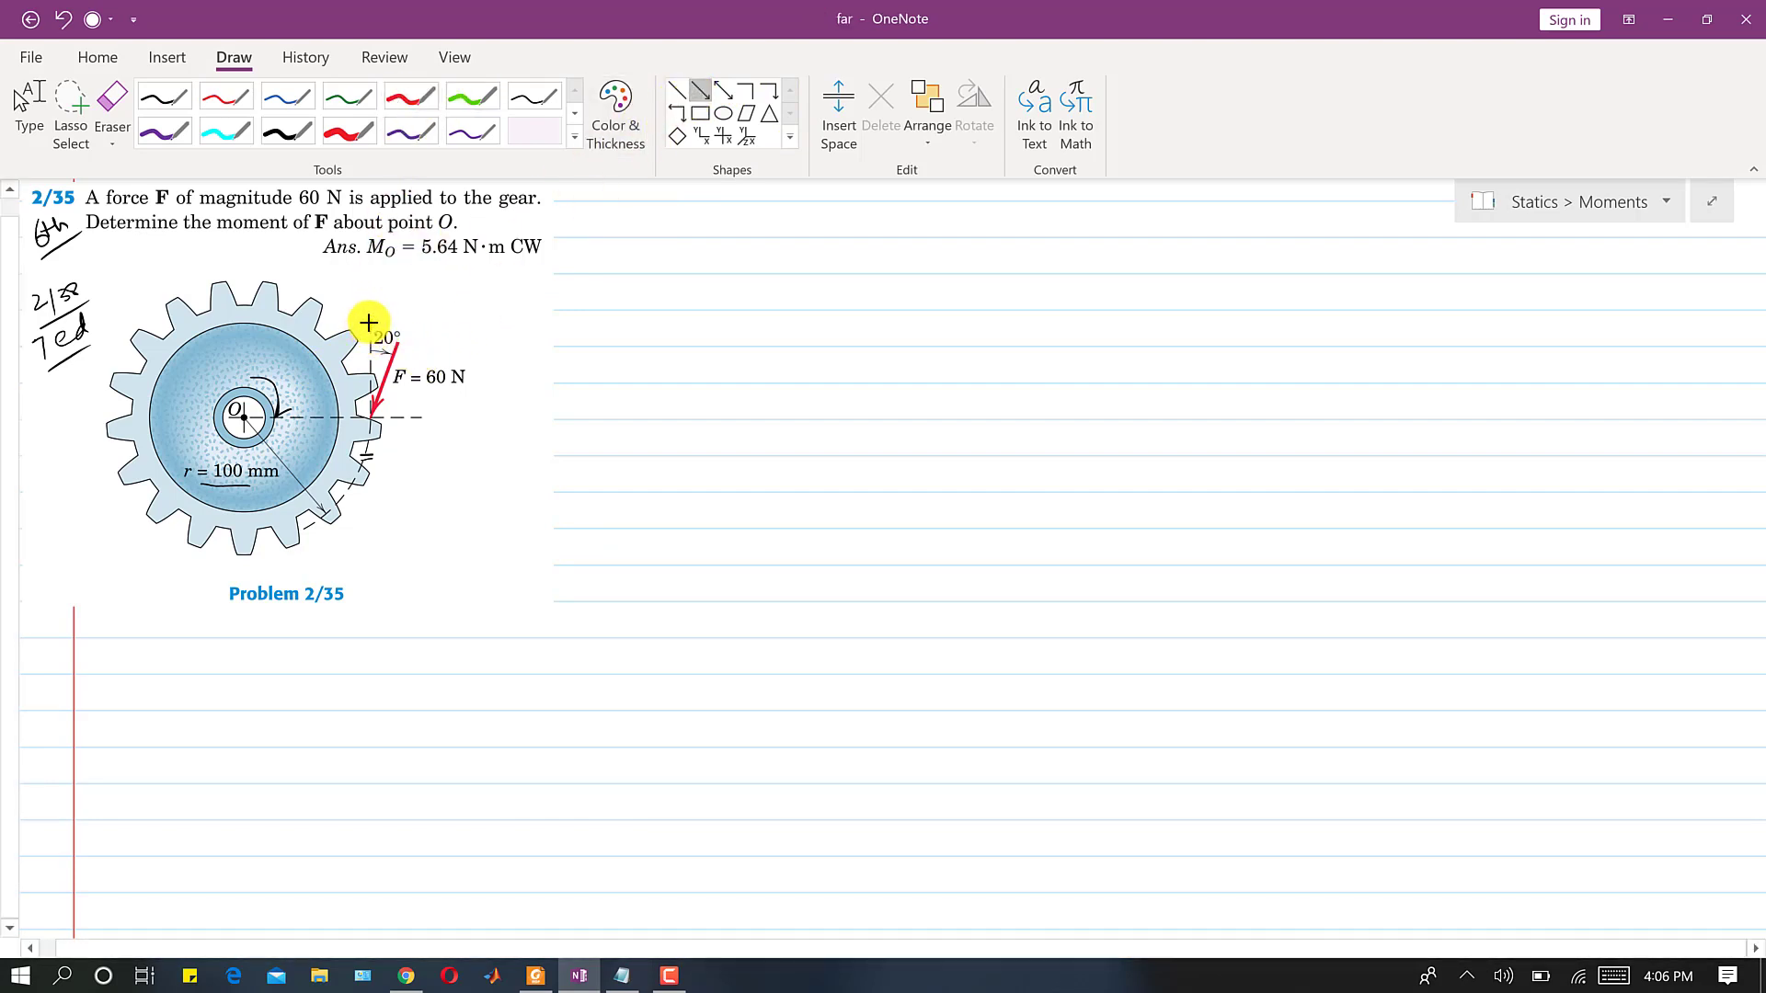
pyautogui.moveTo(369, 322); pyautogui.dragTo(372, 410)
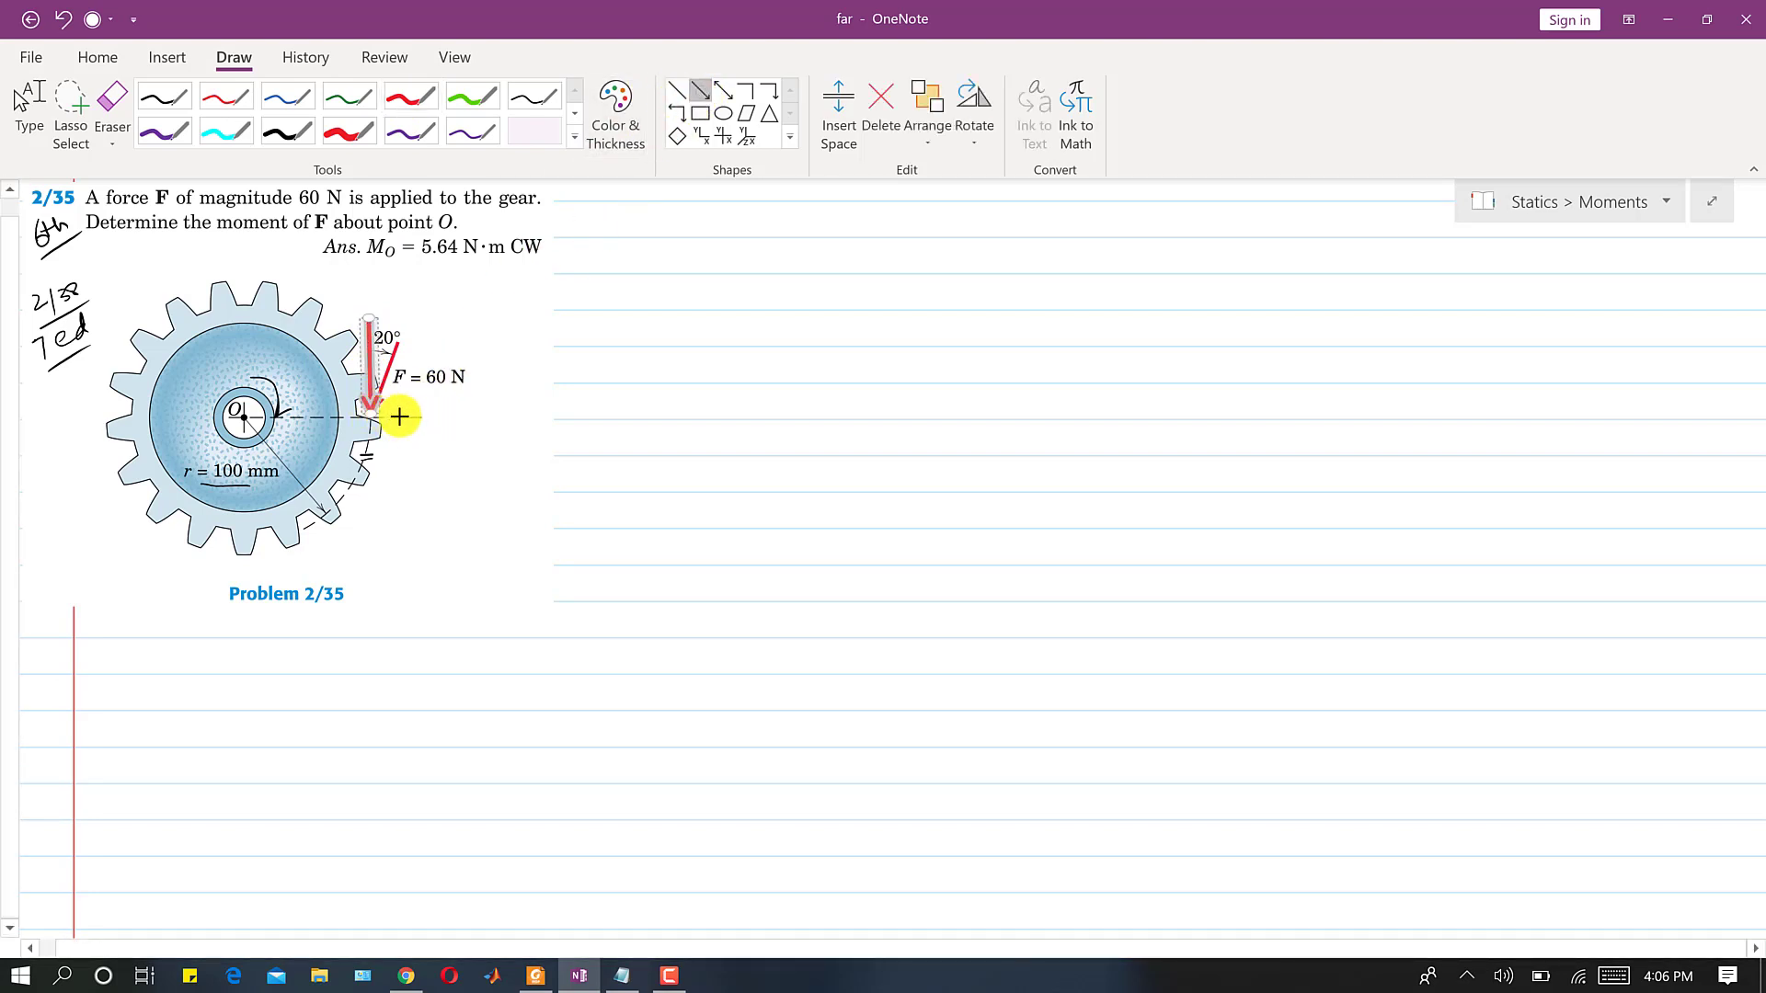
pyautogui.moveTo(431, 415); pyautogui.dragTo(373, 416)
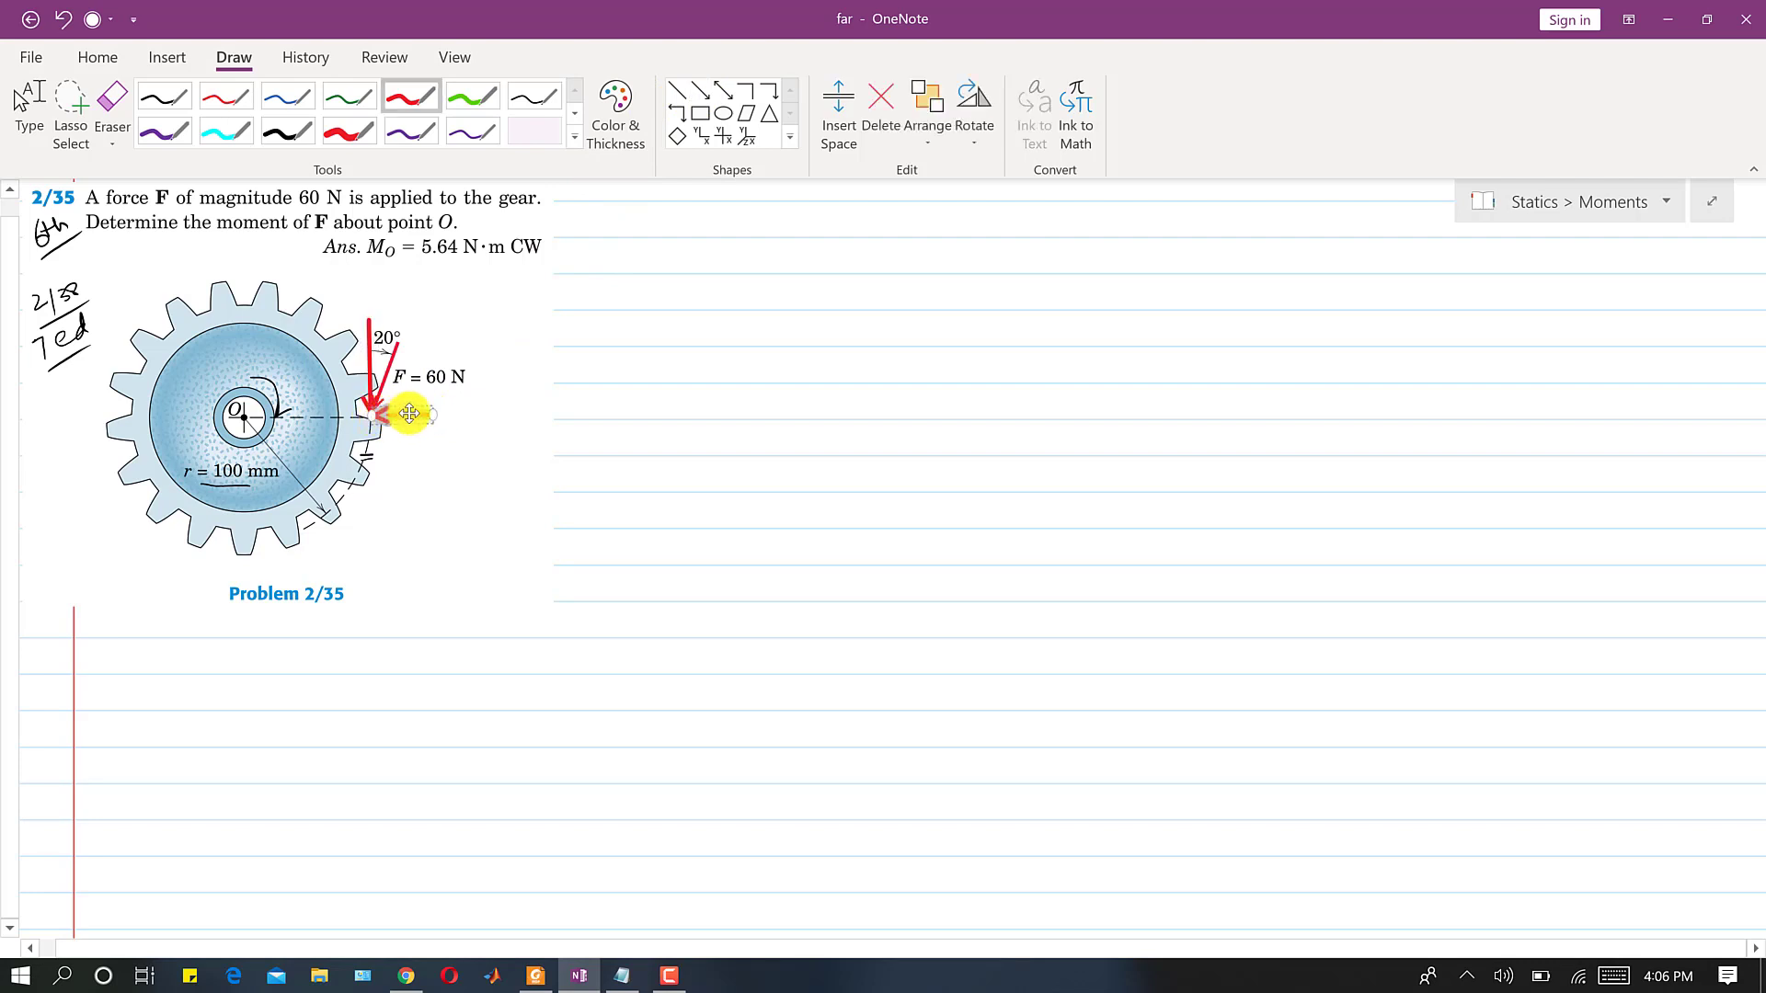
# Label the components Ft and Fn in purple ink, double-underlining Fn
pyautogui.click(411, 131)
pyautogui.moveTo(418, 439); pyautogui.dragTo(428, 445)
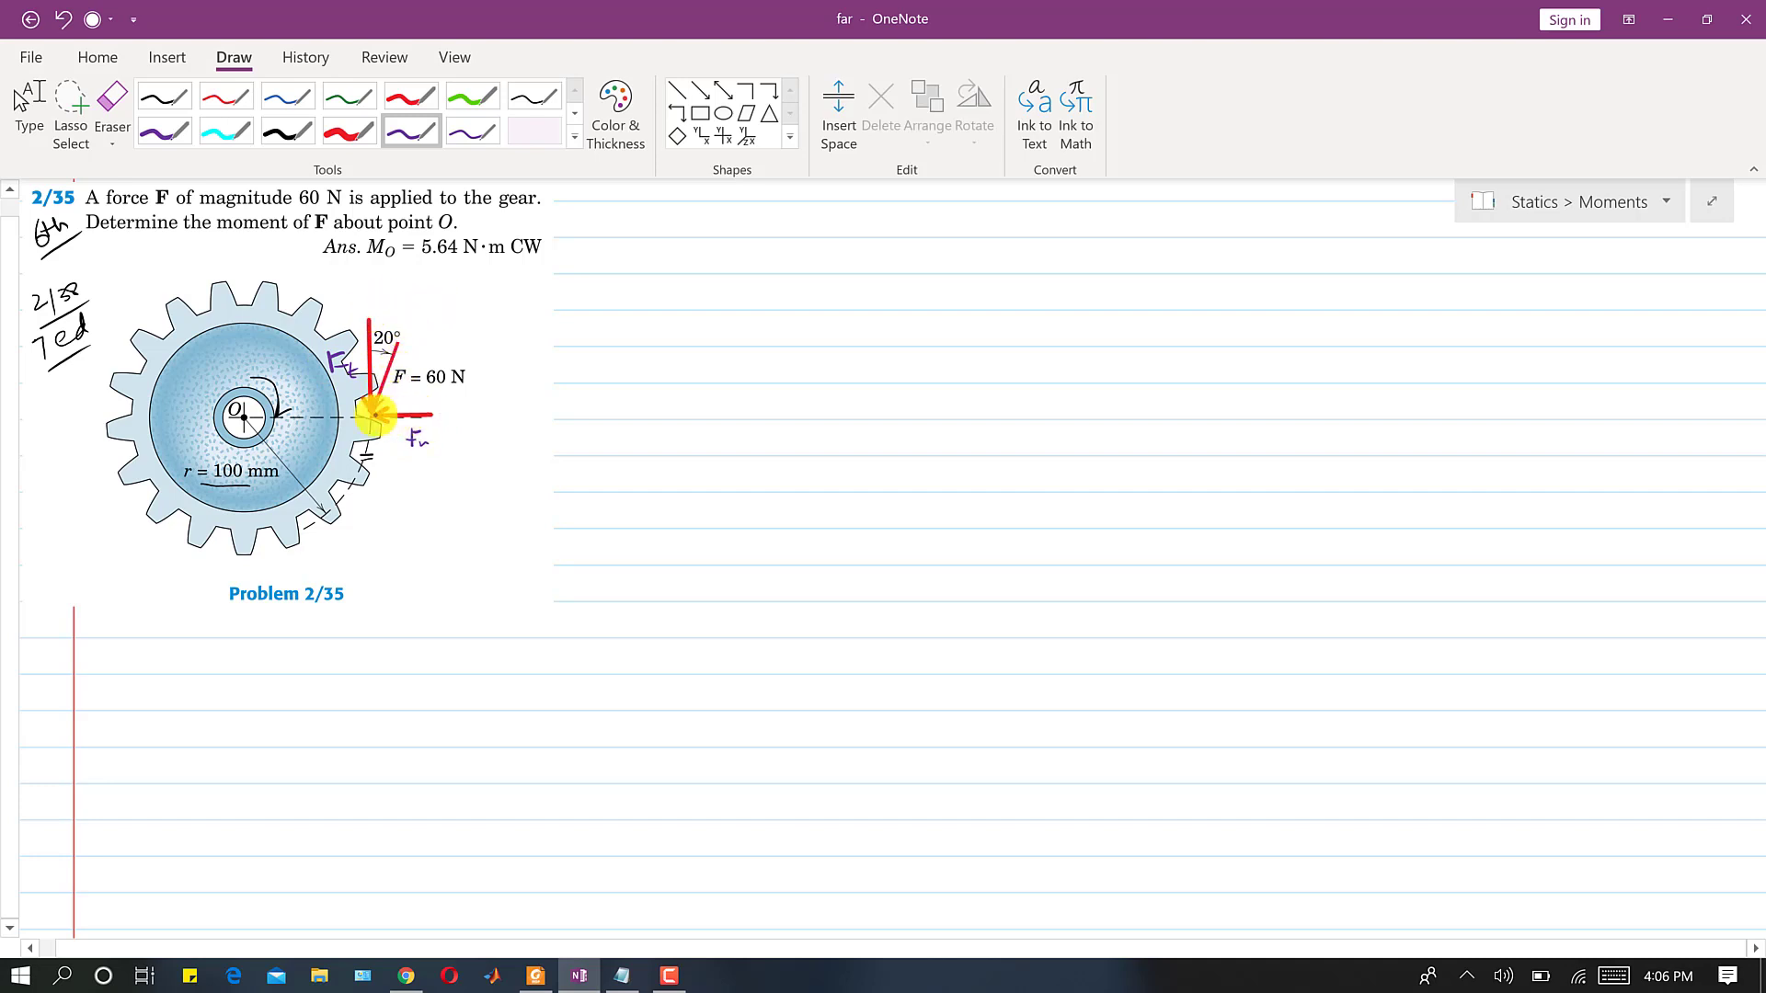
pyautogui.moveTo(412, 456); pyautogui.dragTo(431, 463)
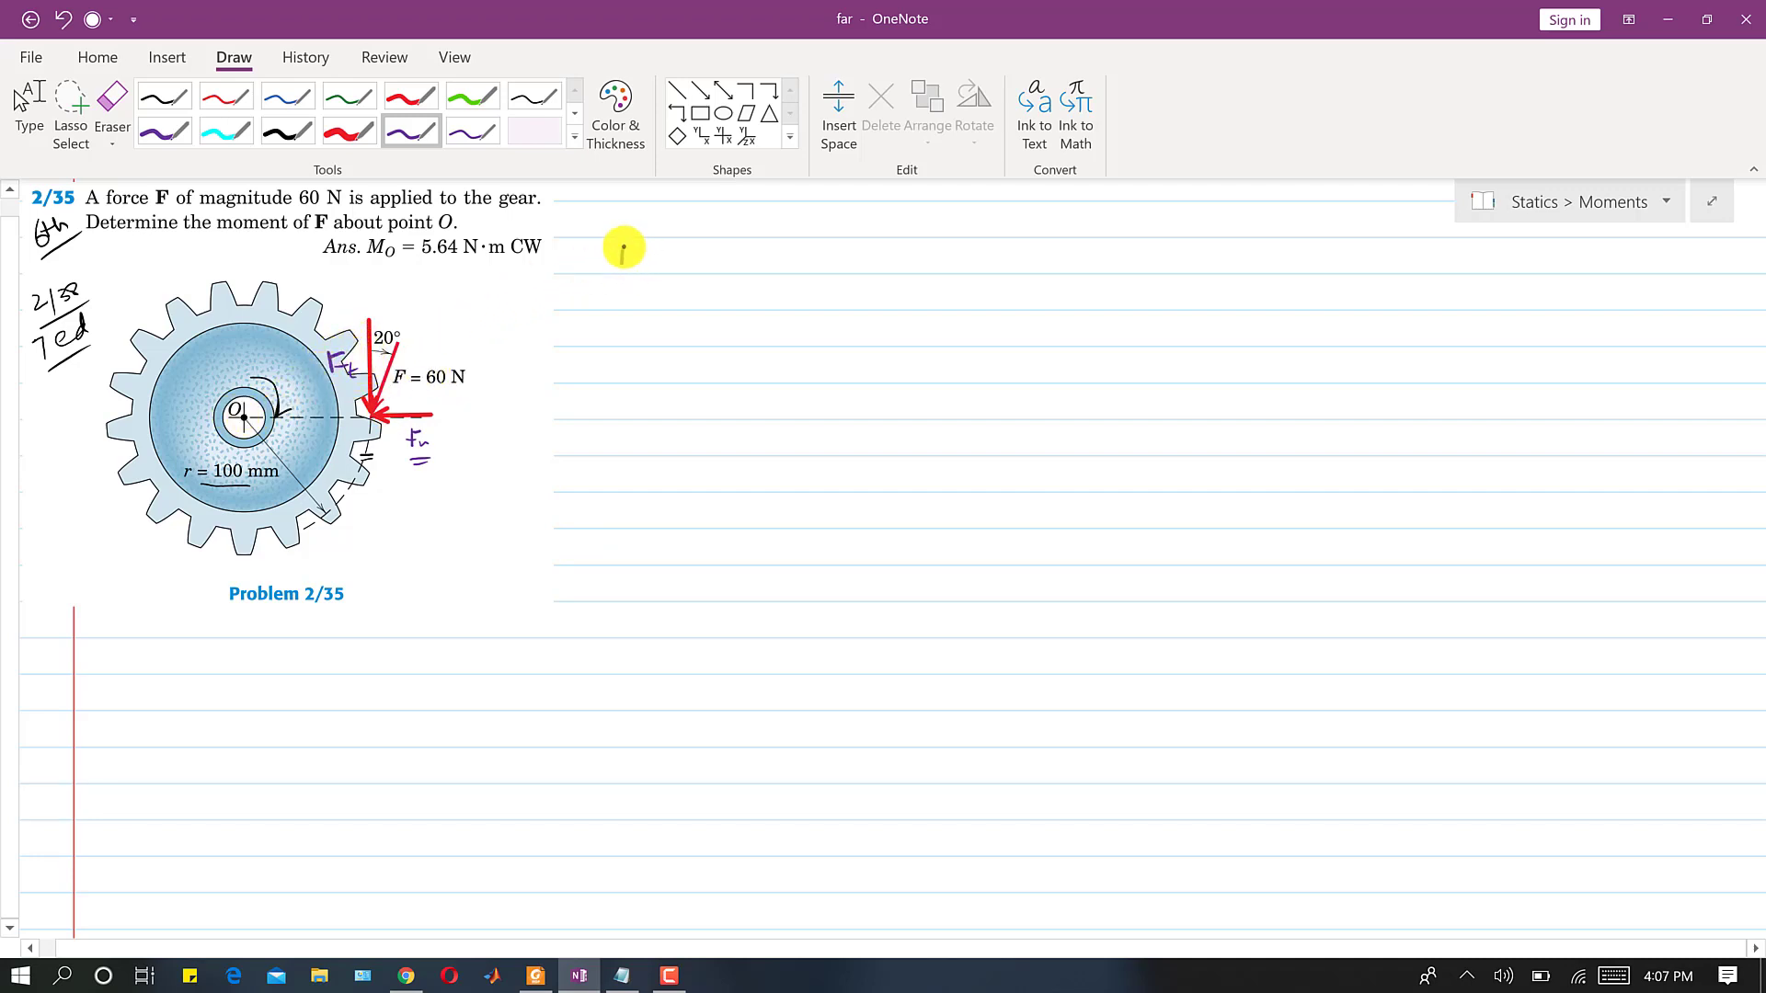
# Write Mo = Ft r = (Fcos20°) r beside the gear figure
pyautogui.moveTo(638, 254)
pyautogui.mouseDown()
pyautogui.moveTo(670, 268)
pyautogui.moveTo(657, 273)
pyautogui.moveTo(690, 254)
pyautogui.mouseUp()
pyautogui.moveTo(671, 266)
pyautogui.mouseDown()
pyautogui.moveTo(733, 260)
pyautogui.moveTo(739, 280)
pyautogui.mouseUp()
pyautogui.moveTo(729, 263); pyautogui.dragTo(747, 261)
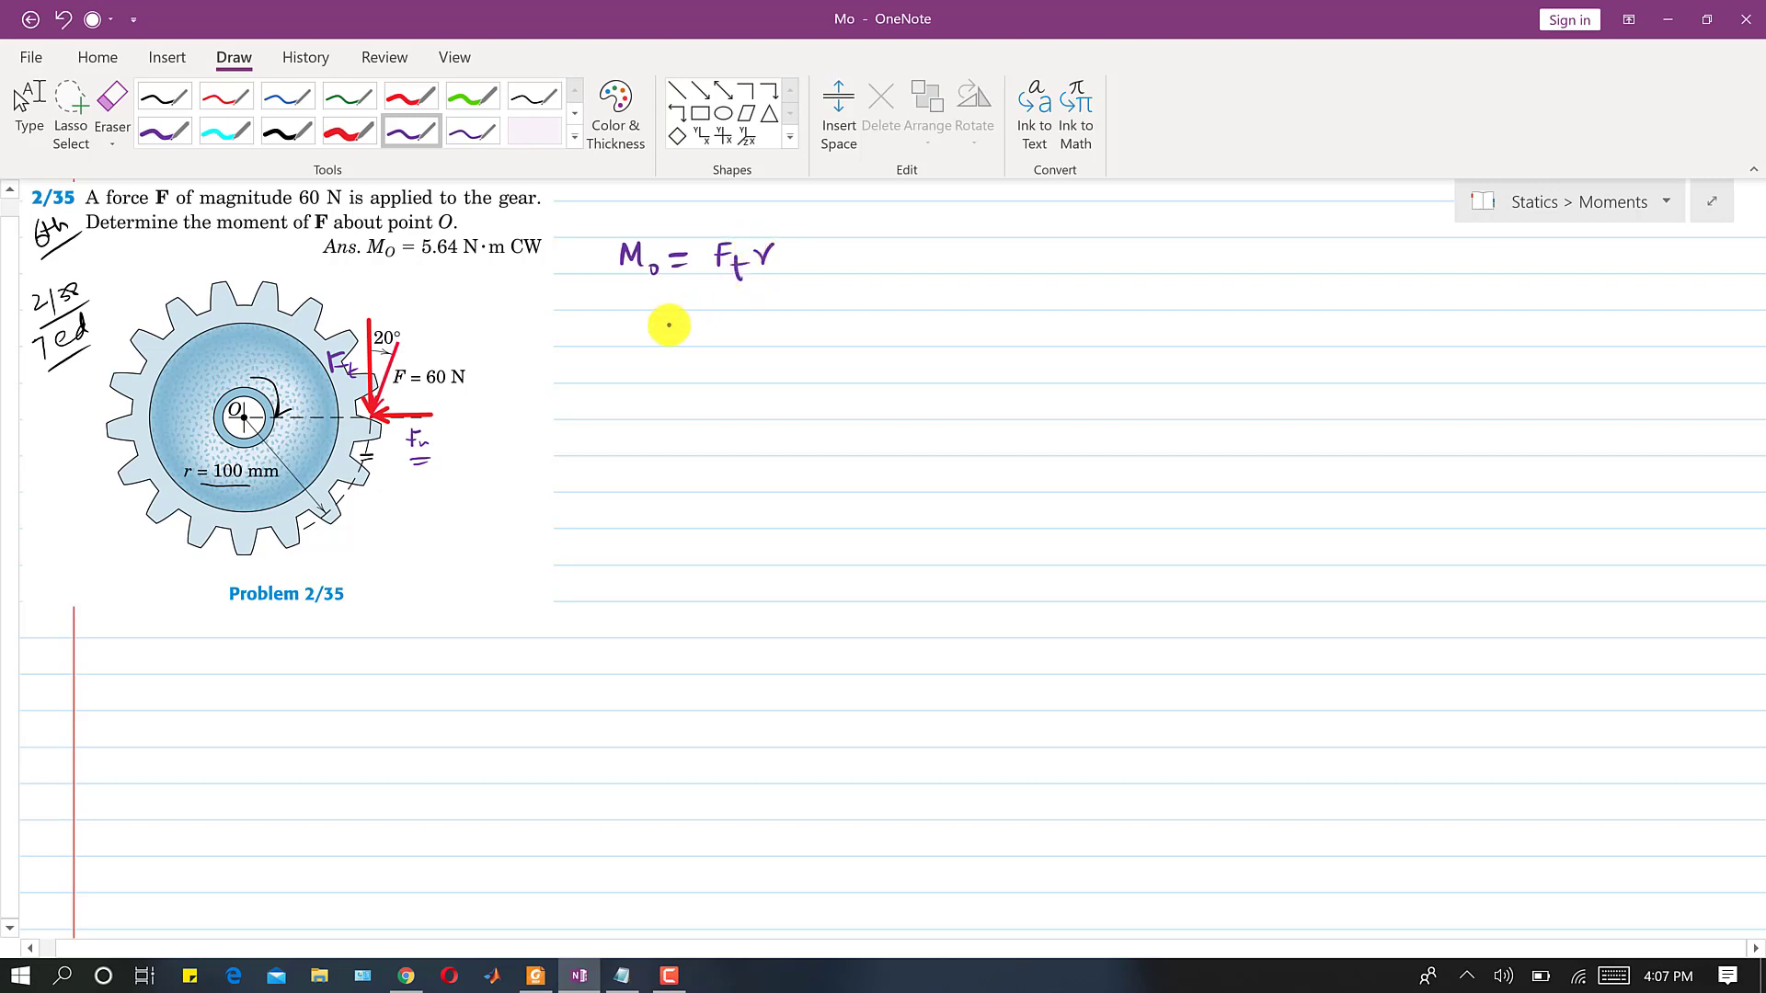
pyautogui.moveTo(669, 332); pyautogui.dragTo(690, 332)
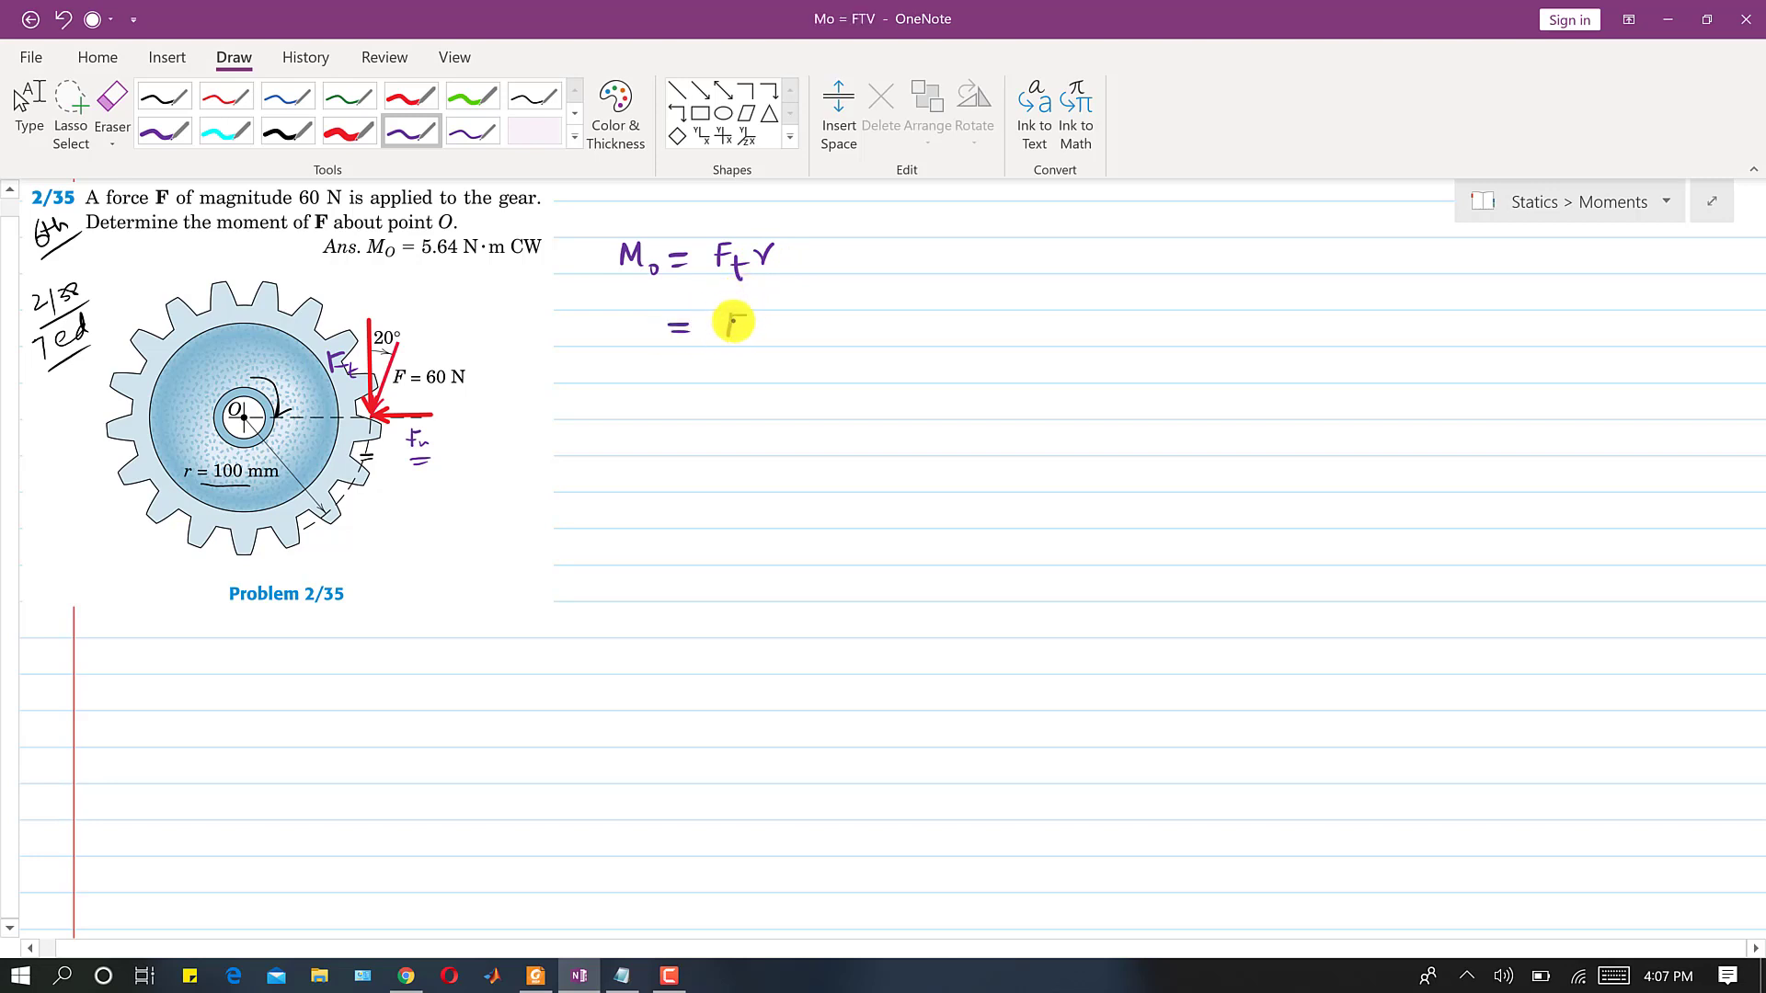
pyautogui.moveTo(761, 315)
pyautogui.mouseDown()
pyautogui.moveTo(781, 331)
pyautogui.moveTo(834, 313)
pyautogui.moveTo(851, 346)
pyautogui.moveTo(717, 322)
pyautogui.moveTo(726, 342)
pyautogui.mouseUp()
pyautogui.moveTo(869, 321); pyautogui.dragTo(885, 321)
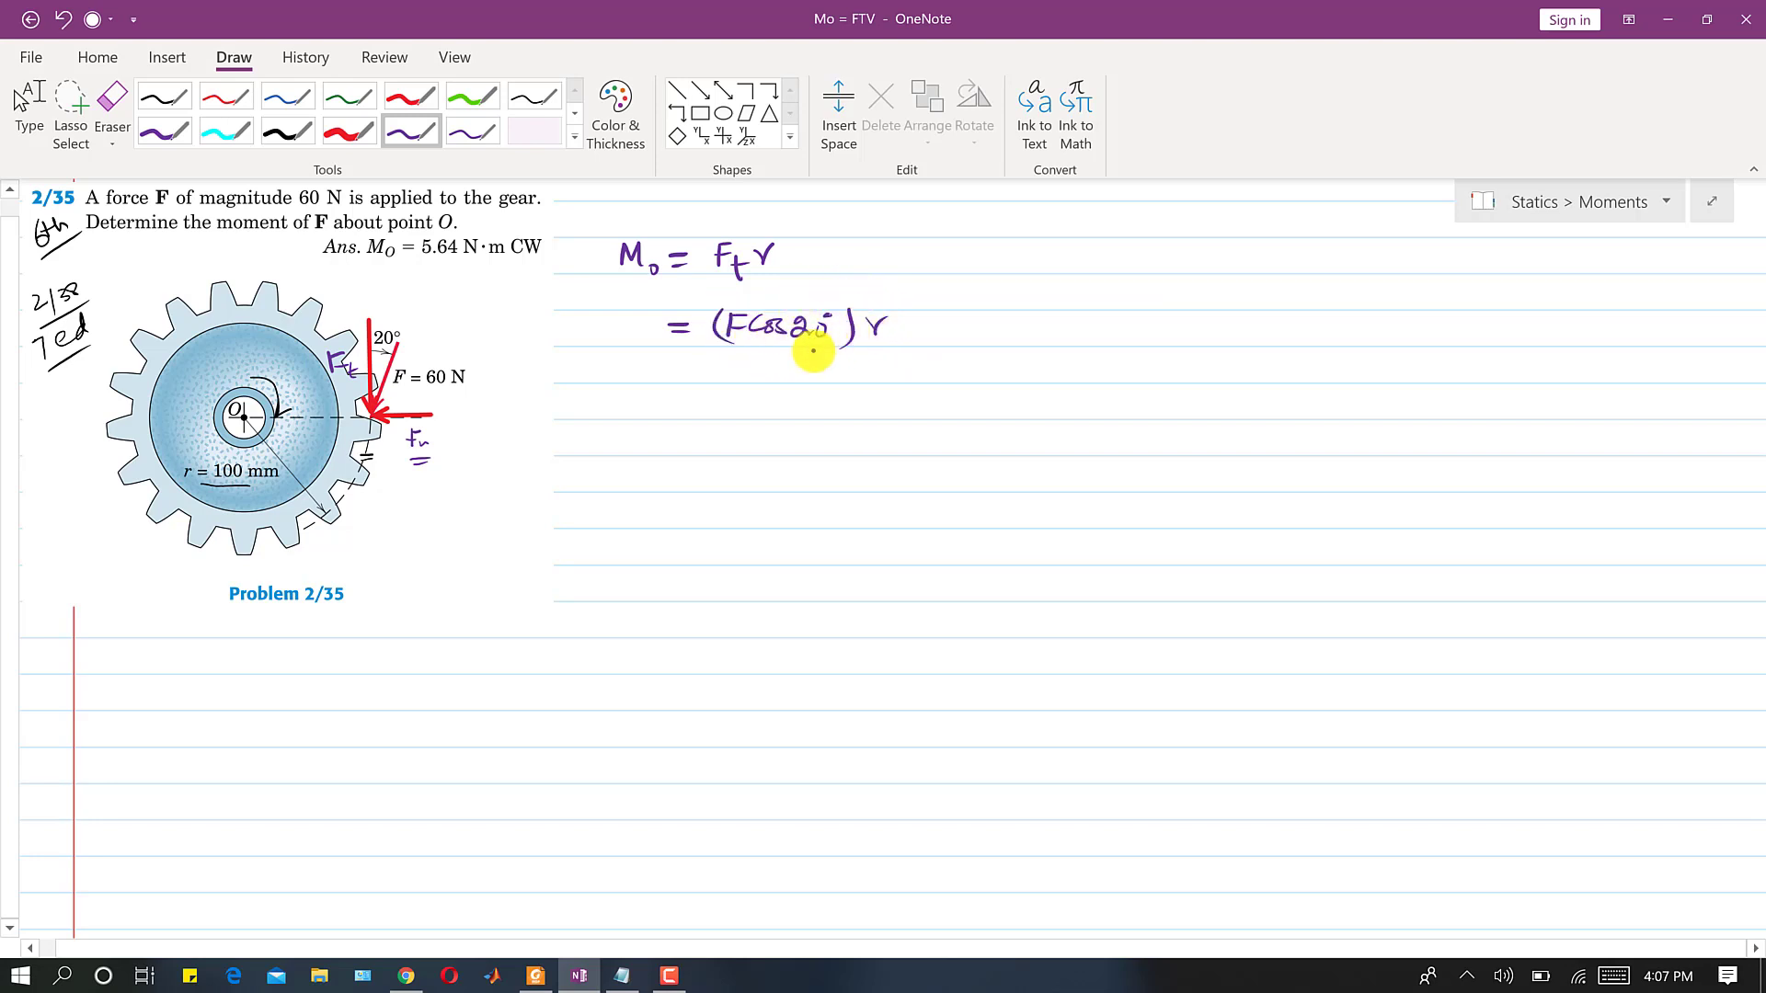
# Write the substitution line = (60cos20)(100/1000)
pyautogui.moveTo(664, 395); pyautogui.dragTo(689, 395)
pyautogui.moveTo(662, 402); pyautogui.dragTo(844, 389)
pyautogui.moveTo(710, 384); pyautogui.dragTo(704, 430)
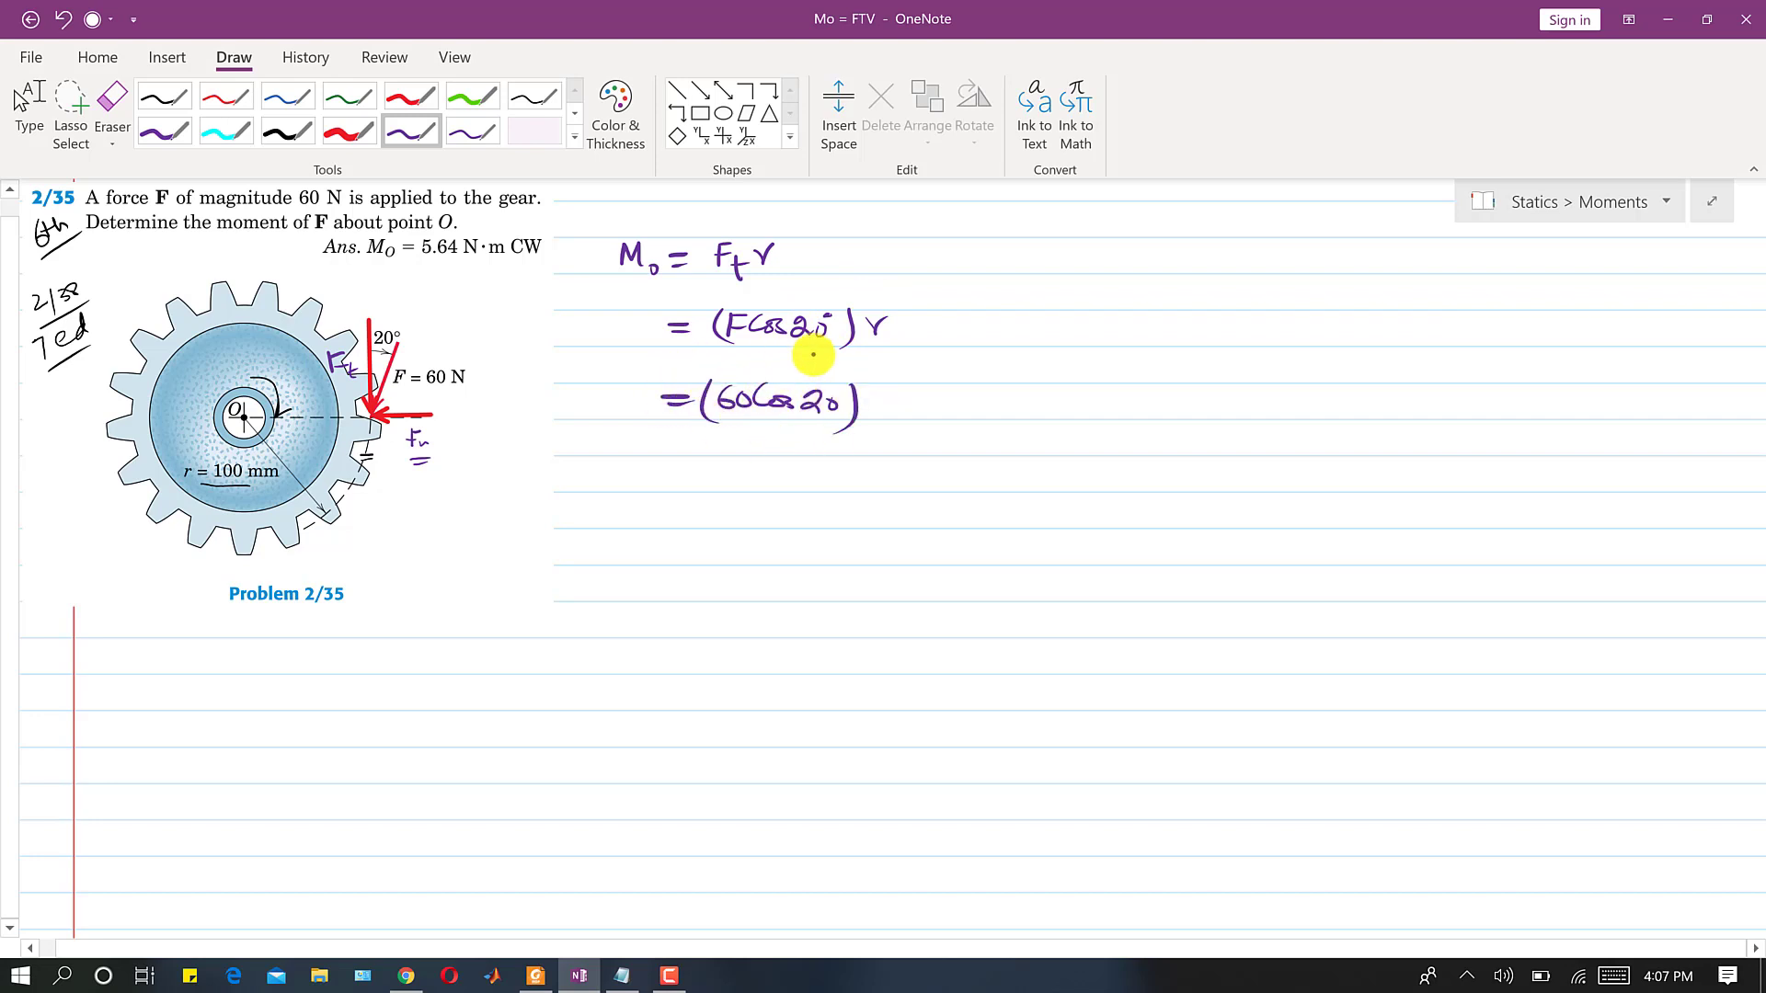
pyautogui.moveTo(851, 371)
pyautogui.mouseDown()
pyautogui.moveTo(848, 430)
pyautogui.moveTo(948, 386)
pyautogui.mouseUp()
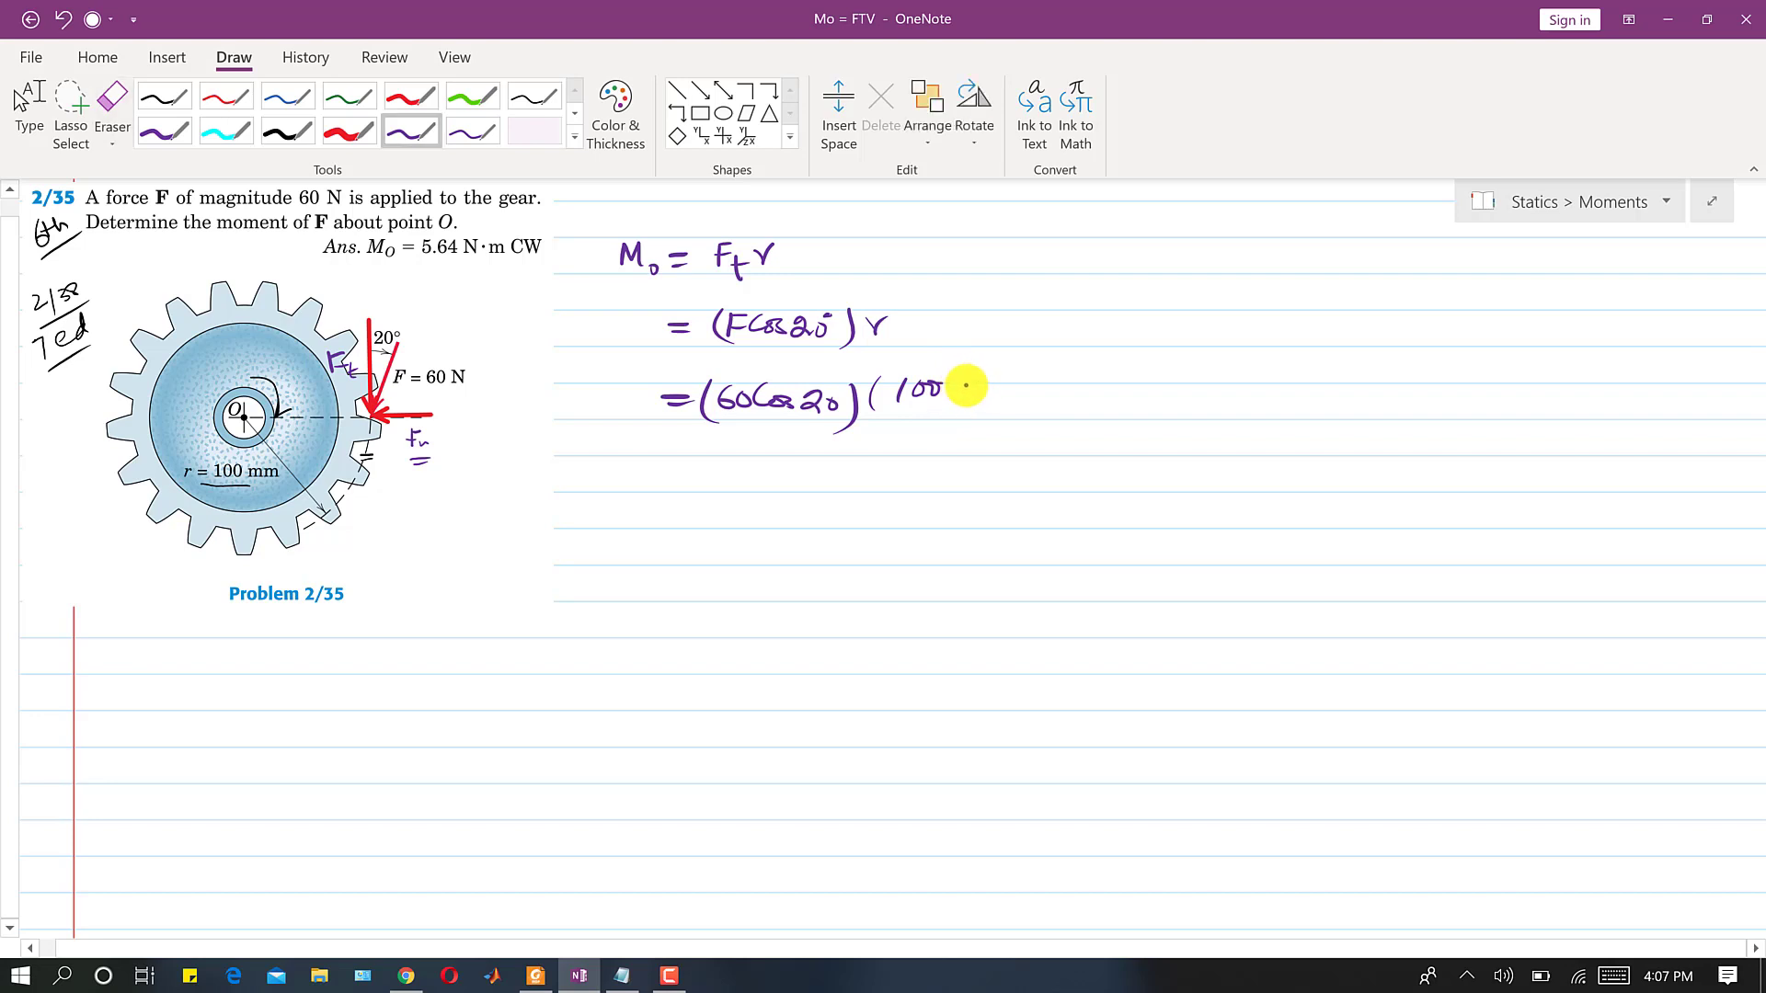
pyautogui.moveTo(899, 415)
pyautogui.mouseDown()
pyautogui.moveTo(964, 412)
pyautogui.moveTo(908, 440)
pyautogui.moveTo(948, 430)
pyautogui.moveTo(956, 449)
pyautogui.mouseUp()
# Write the result = 5.64 N·m CW and underline the final Mo
pyautogui.moveTo(651, 478); pyautogui.dragTo(711, 486)
pyautogui.moveTo(715, 464); pyautogui.dragTo(787, 478)
pyautogui.click(750, 483)
pyautogui.moveTo(783, 469)
pyautogui.mouseDown()
pyautogui.moveTo(783, 489)
pyautogui.moveTo(823, 469)
pyautogui.moveTo(905, 492)
pyautogui.moveTo(948, 471)
pyautogui.moveTo(991, 501)
pyautogui.mouseUp()
pyautogui.click(830, 485)
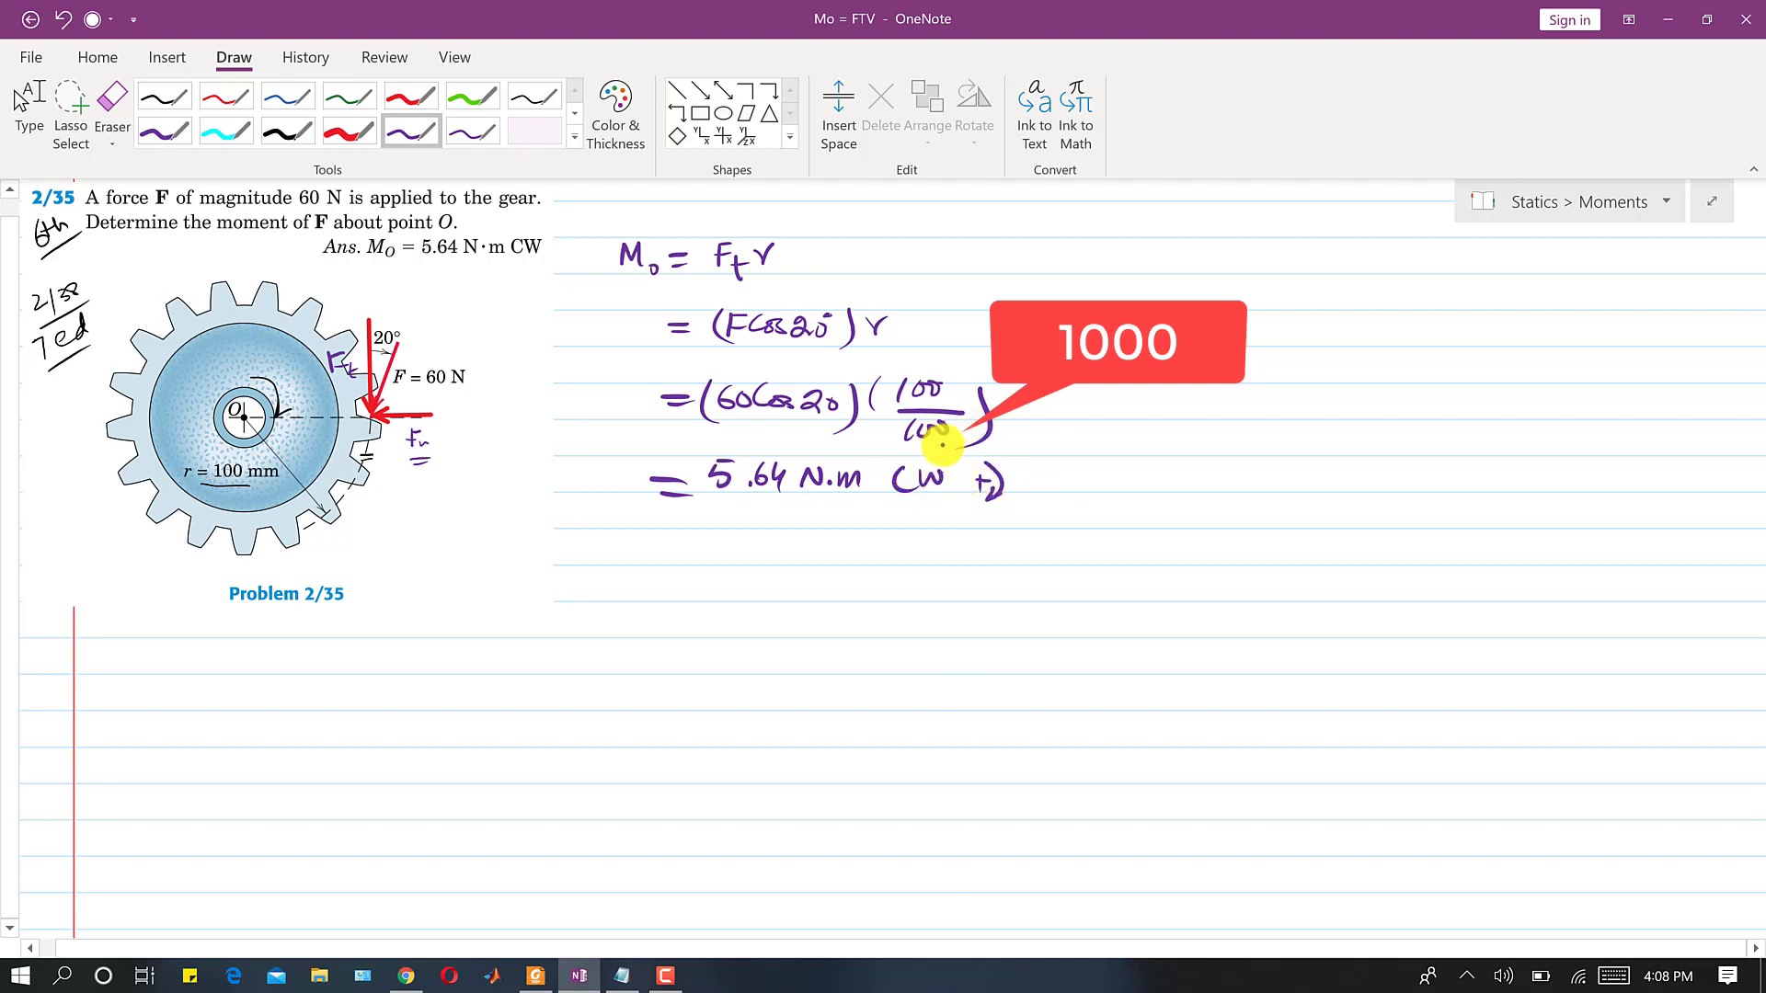
pyautogui.moveTo(596, 495)
pyautogui.mouseDown()
pyautogui.moveTo(632, 457)
pyautogui.moveTo(650, 522)
pyautogui.moveTo(782, 523)
pyautogui.mouseUp()
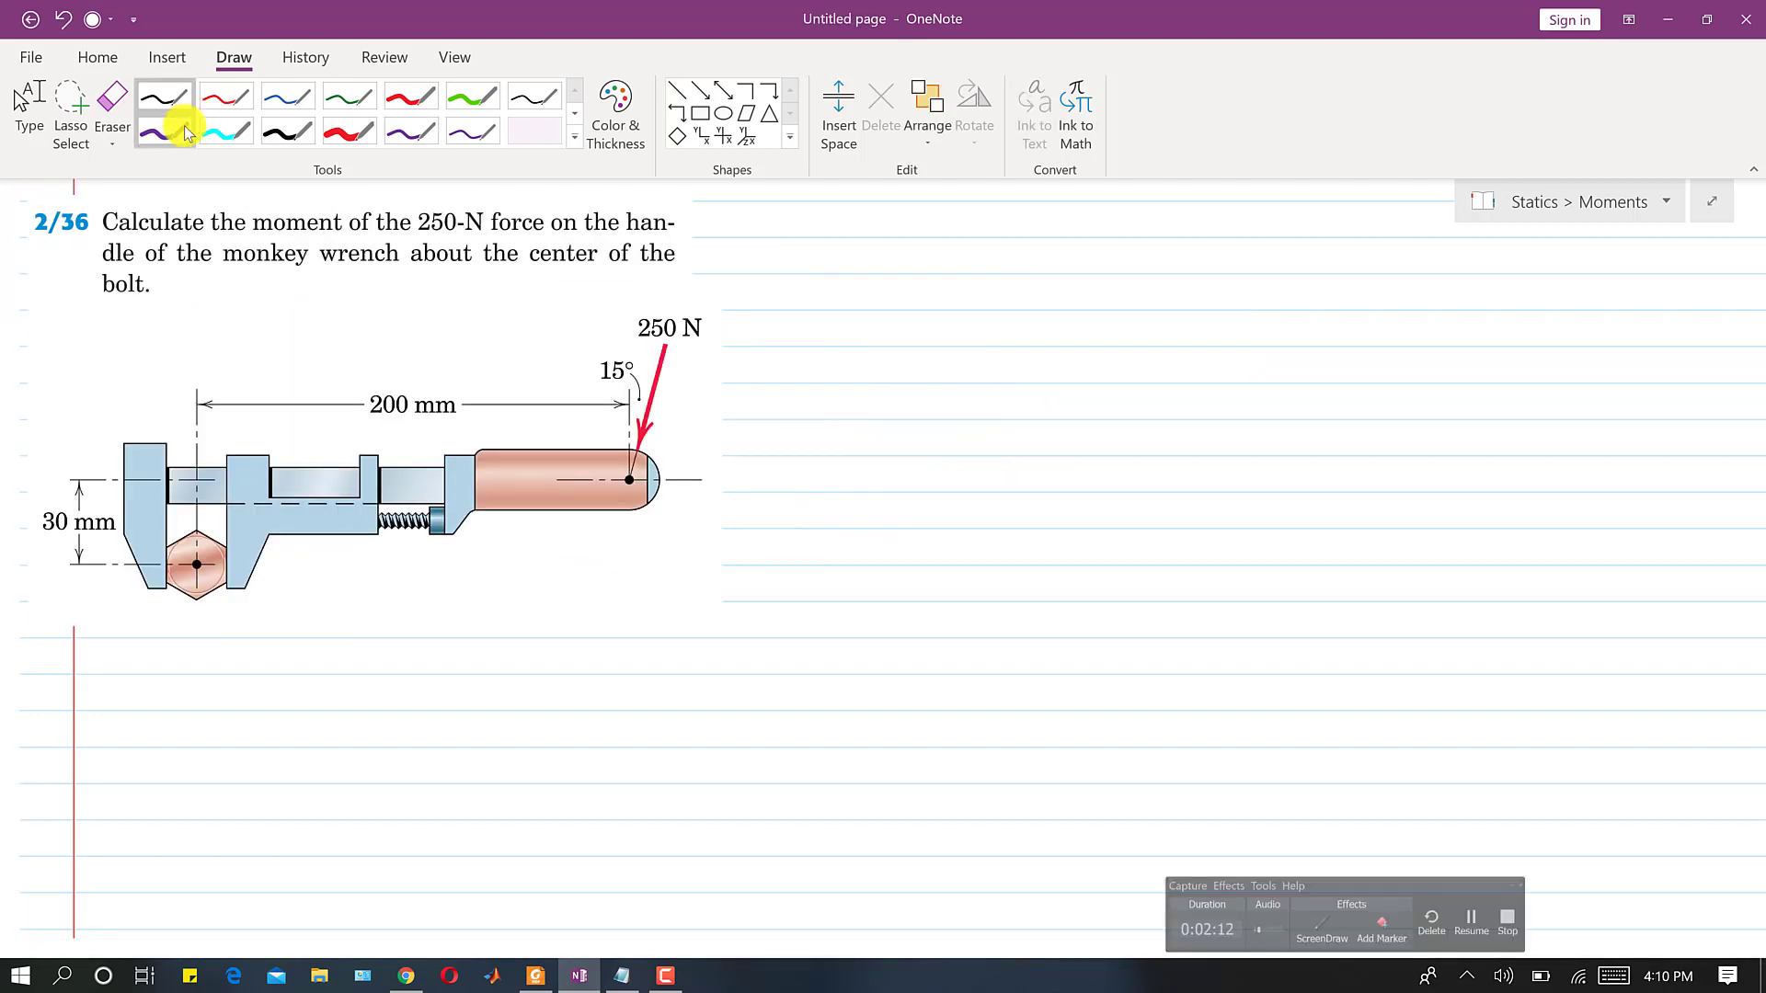
# On the 2/36 page, write the 6th and 2/35 7th edition numbers and underline the 250-N force
pyautogui.click(170, 101)
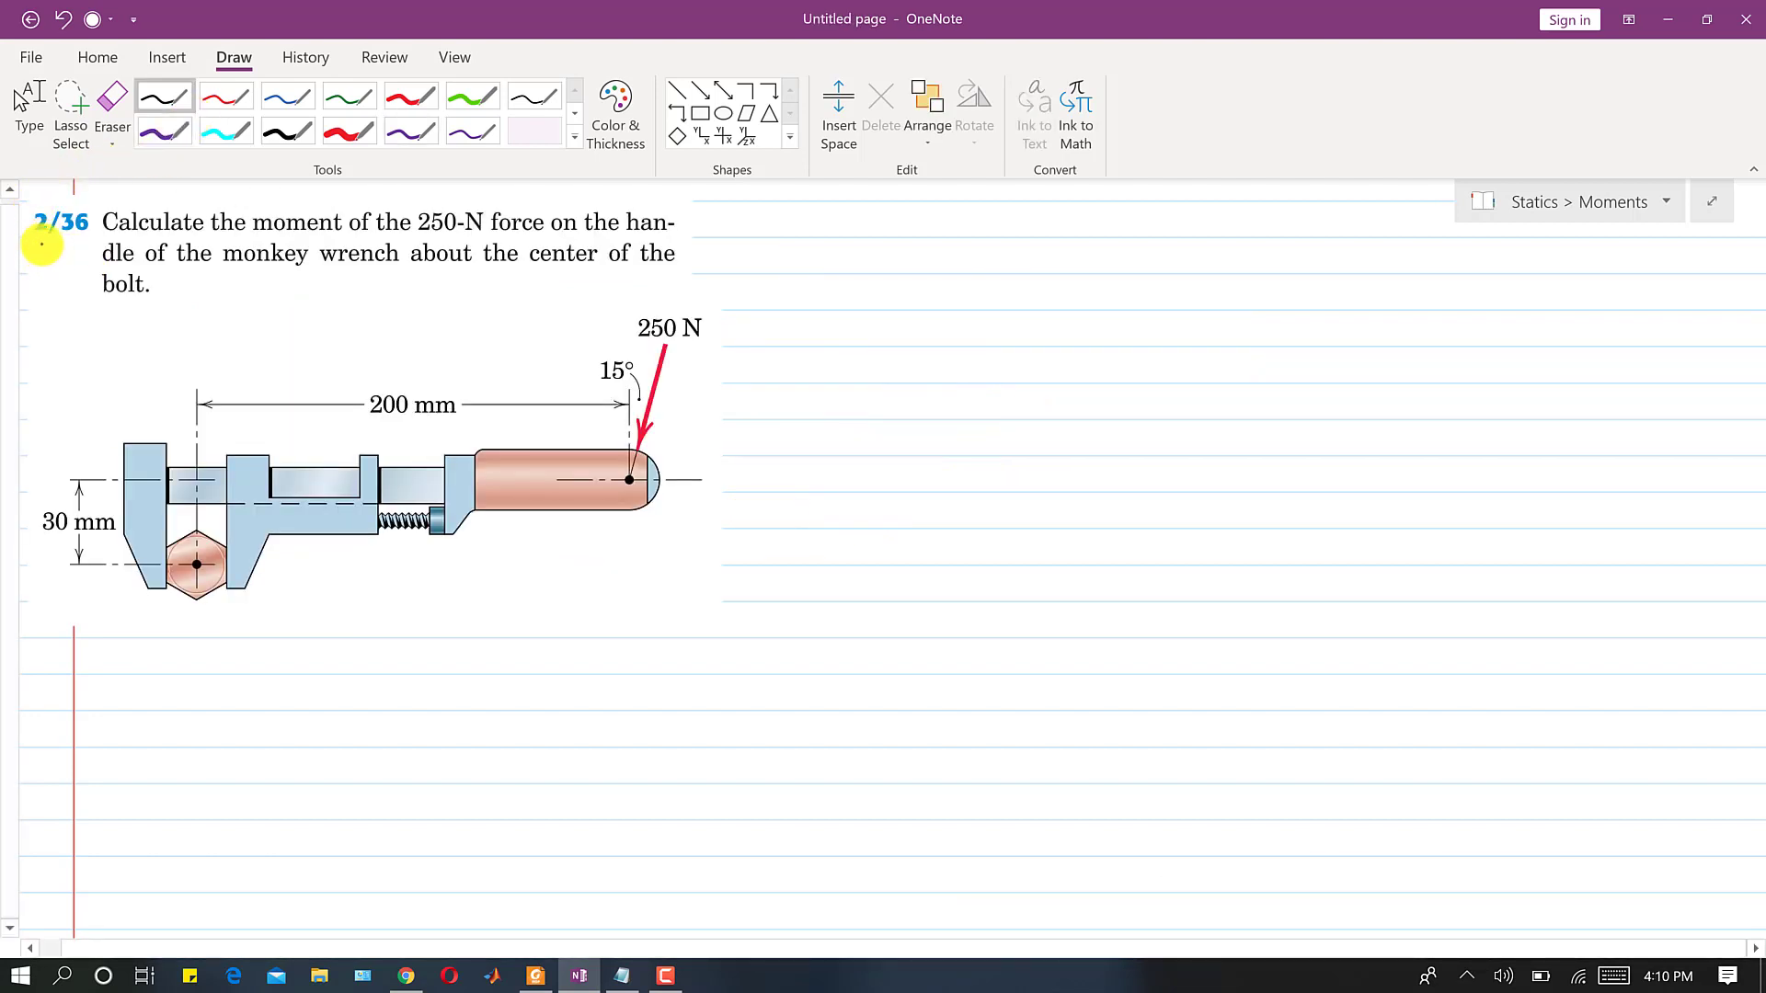
pyautogui.moveTo(41, 250)
pyautogui.mouseDown()
pyautogui.moveTo(84, 237)
pyautogui.moveTo(47, 260)
pyautogui.moveTo(80, 265)
pyautogui.moveTo(51, 287)
pyautogui.moveTo(64, 348)
pyautogui.moveTo(112, 348)
pyautogui.moveTo(104, 313)
pyautogui.mouseUp()
pyautogui.moveTo(44, 373)
pyautogui.mouseDown()
pyautogui.moveTo(107, 358)
pyautogui.moveTo(70, 401)
pyautogui.mouseUp()
pyautogui.moveTo(92, 368); pyautogui.dragTo(118, 401)
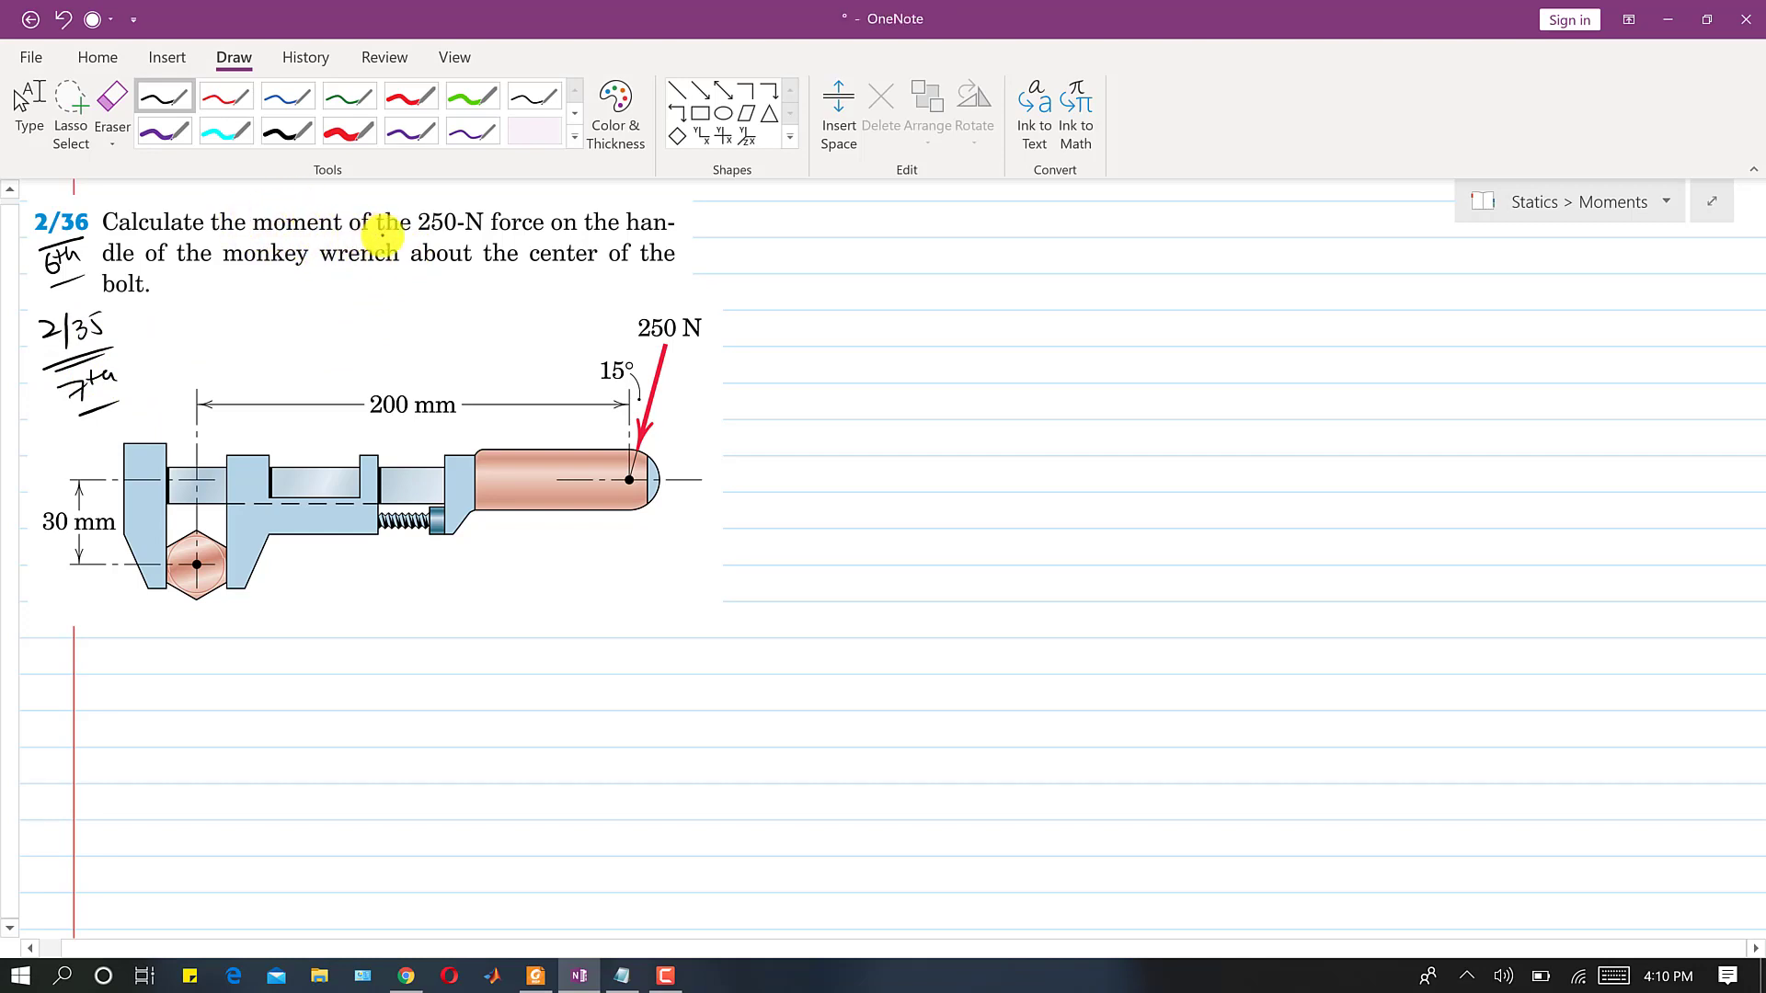
pyautogui.moveTo(418, 236); pyautogui.dragTo(524, 239)
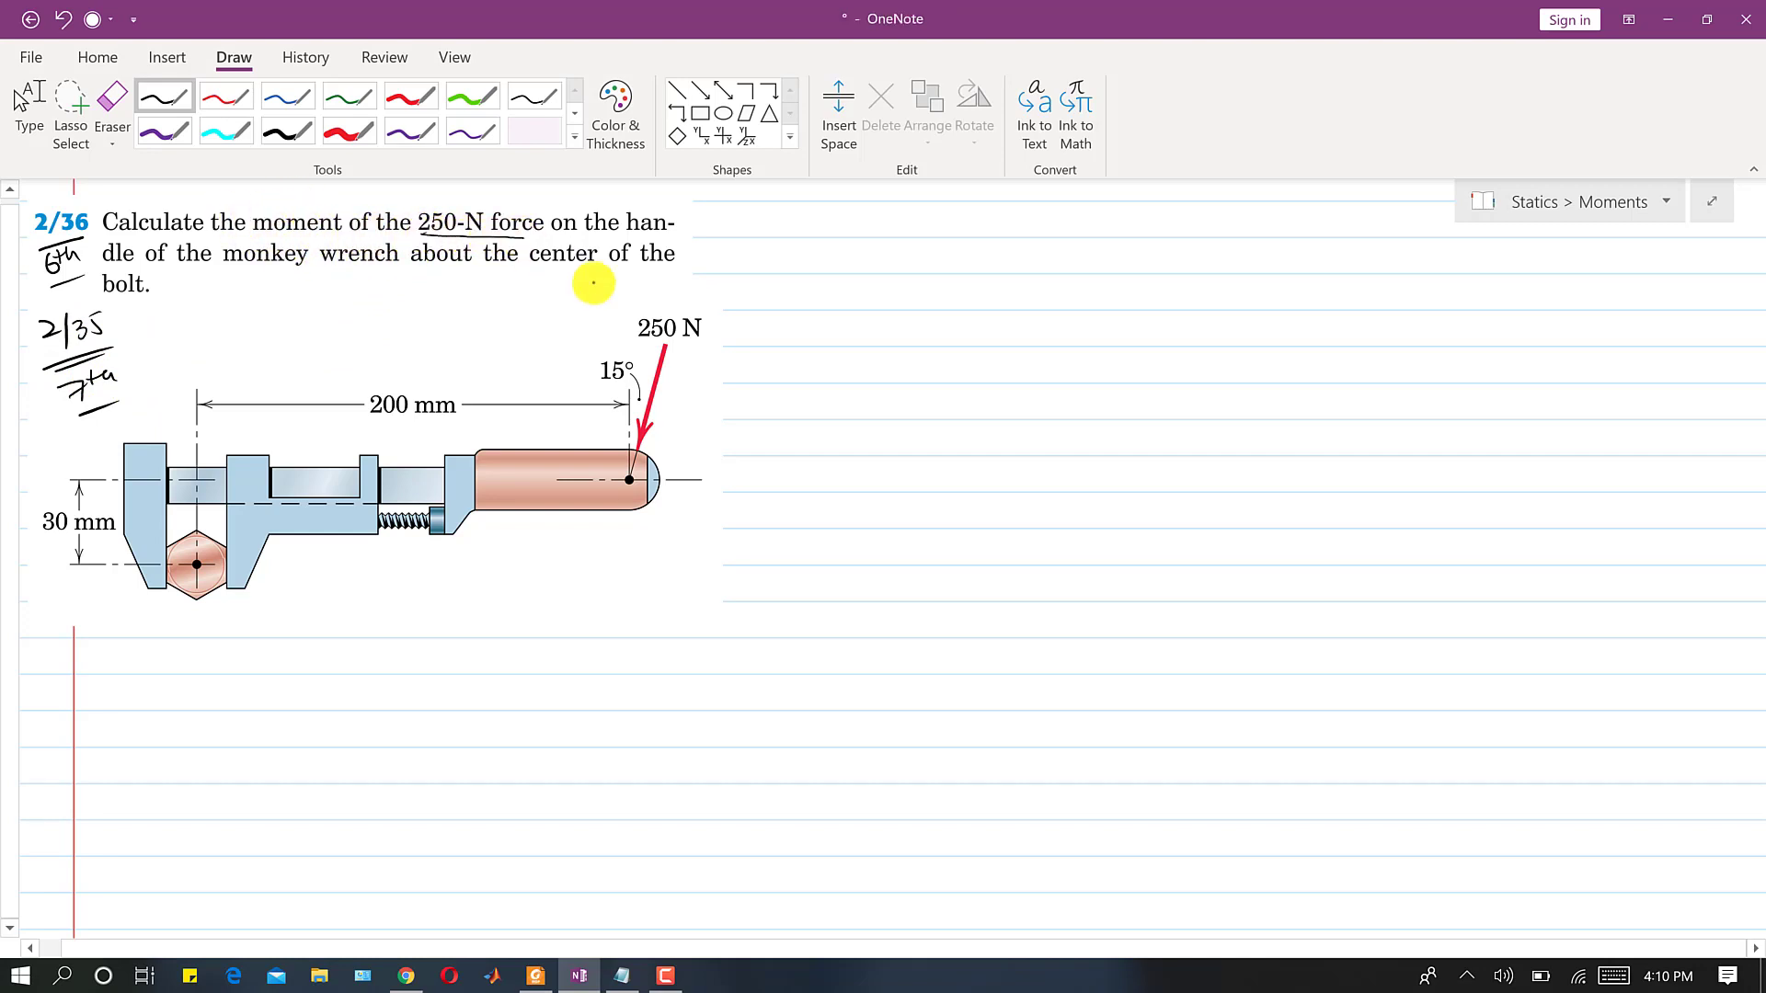
pyautogui.moveTo(678, 314); pyautogui.dragTo(694, 308)
# Mark the bolt centre O with an arrow and label the 200 mm and 30 mm distances d1 and d2
pyautogui.moveTo(197, 564); pyautogui.dragTo(167, 600)
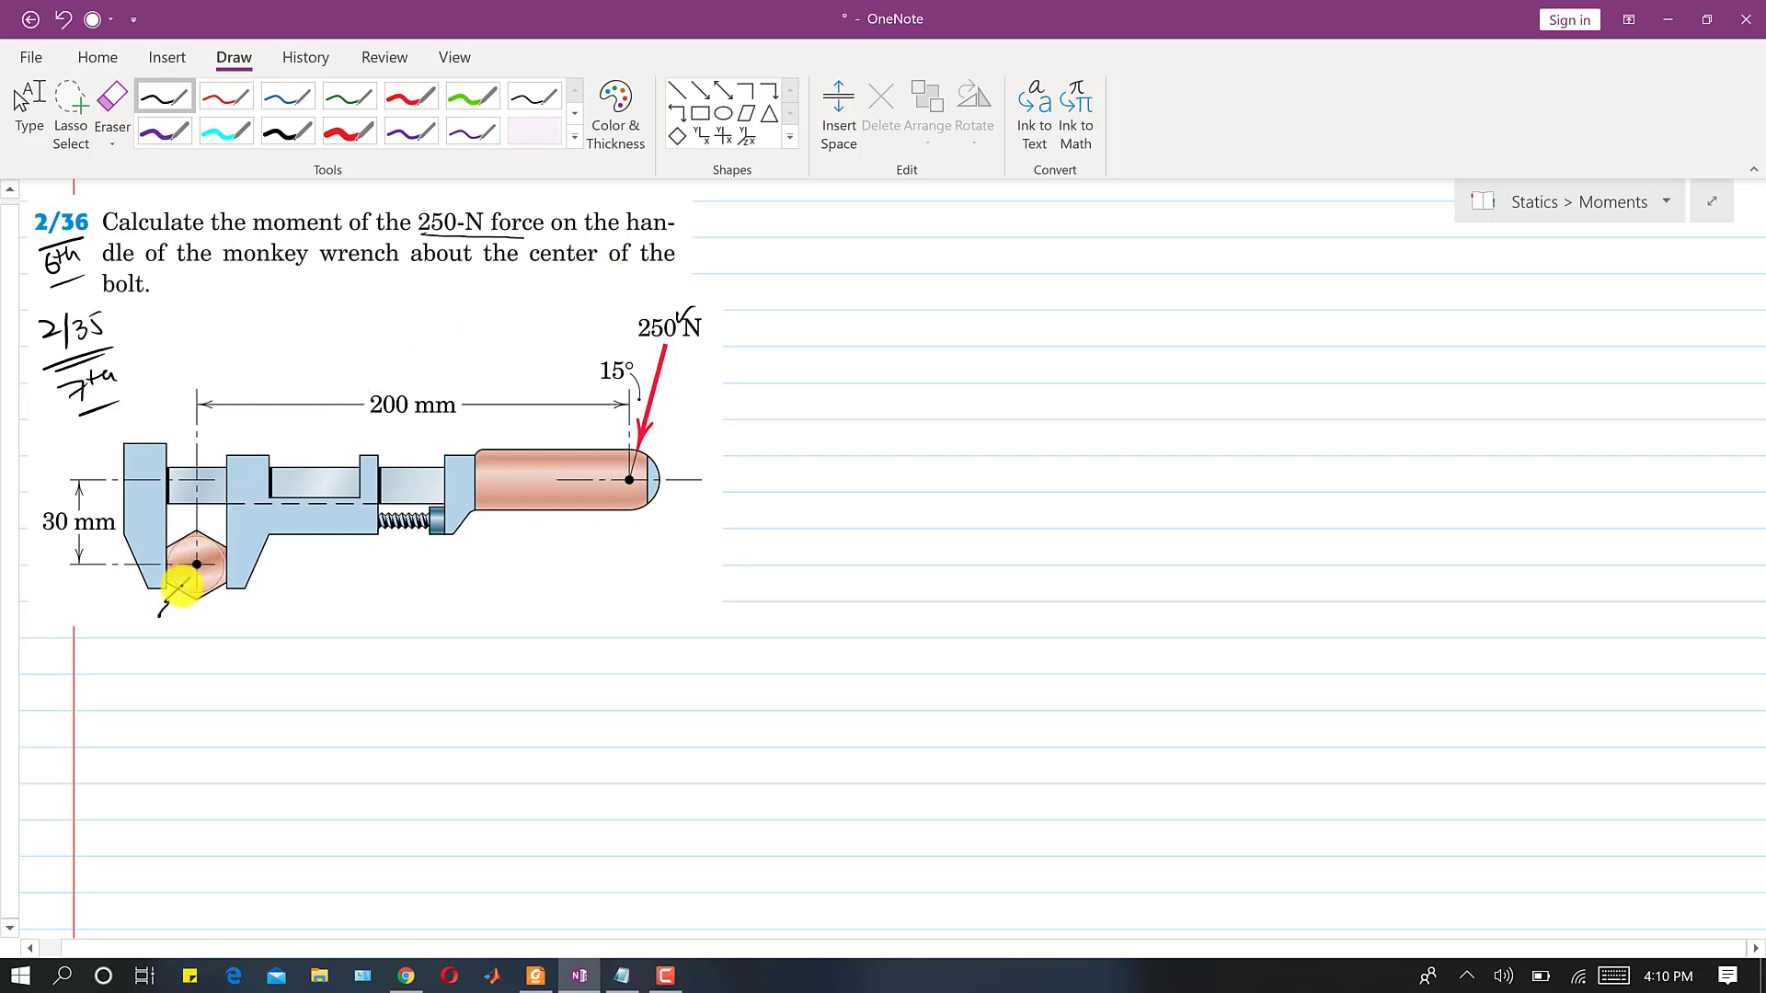
pyautogui.moveTo(191, 596)
pyautogui.mouseDown()
pyautogui.moveTo(147, 619)
pyautogui.moveTo(171, 596)
pyautogui.moveTo(161, 612)
pyautogui.mouseUp()
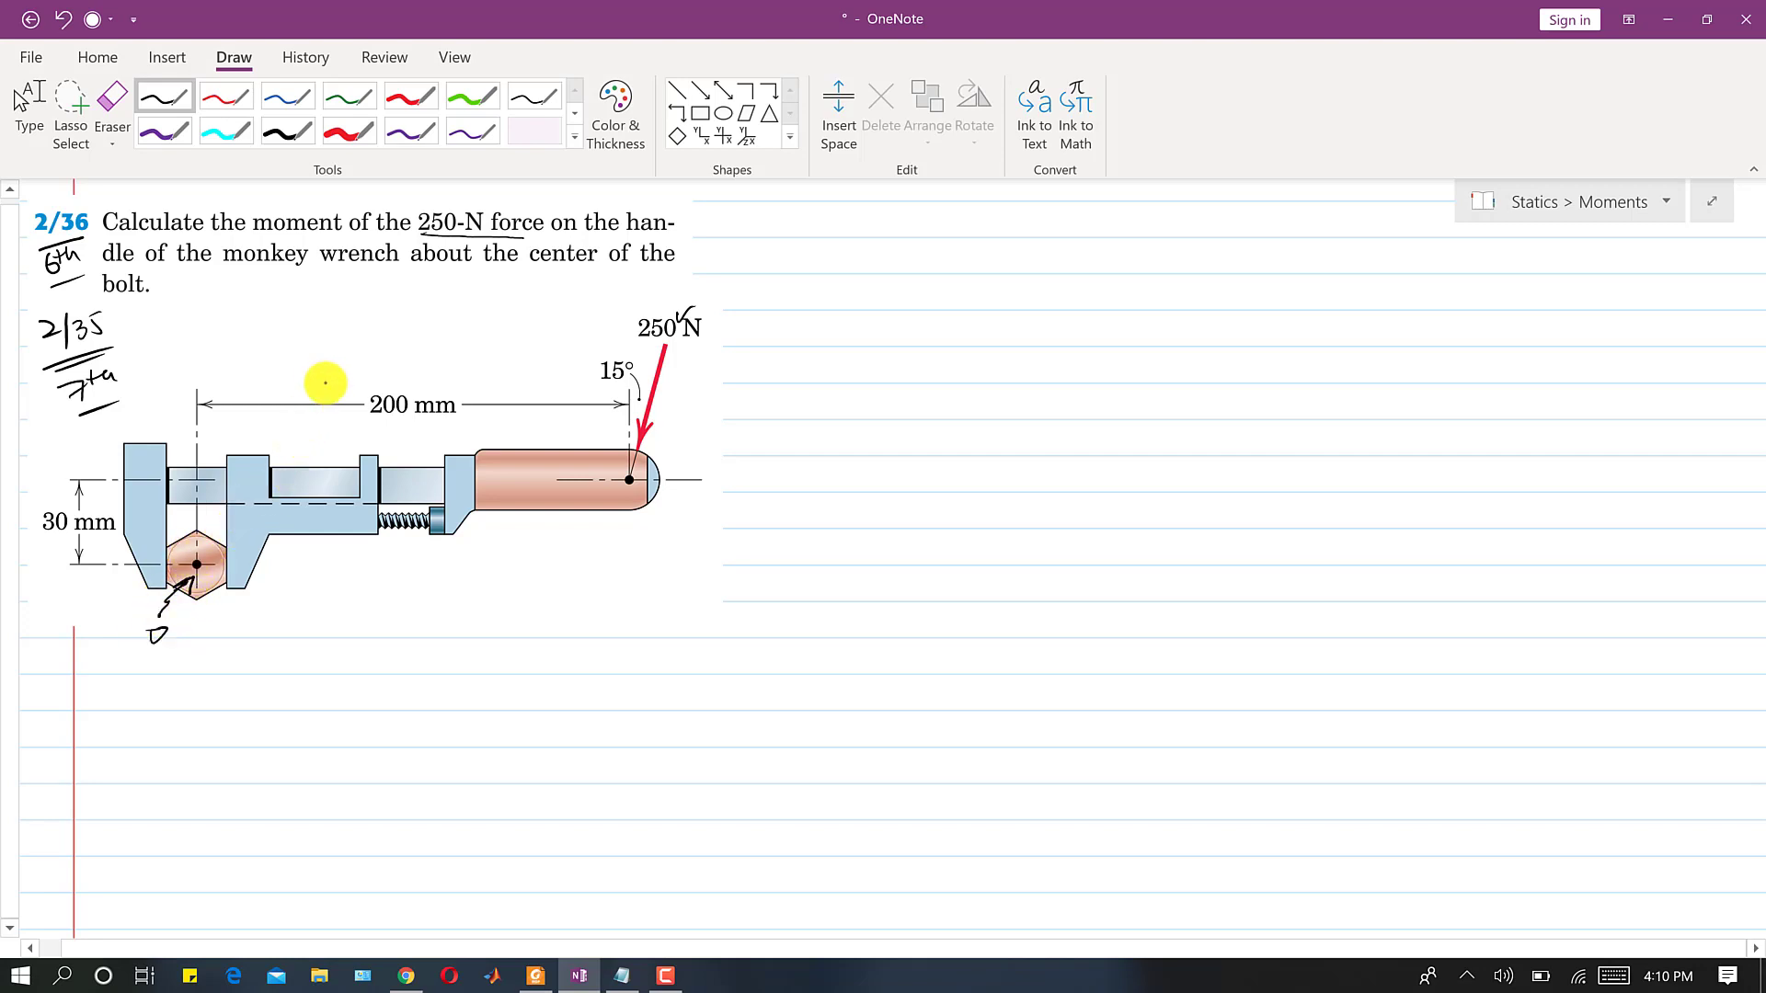
pyautogui.moveTo(339, 391)
pyautogui.mouseDown()
pyautogui.moveTo(323, 394)
pyautogui.moveTo(356, 385)
pyautogui.mouseUp()
pyautogui.moveTo(34, 520)
pyautogui.mouseDown()
pyautogui.moveTo(44, 553)
pyautogui.moveTo(46, 526)
pyautogui.mouseUp()
pyautogui.click(35, 542)
pyautogui.moveTo(38, 531); pyautogui.dragTo(46, 531)
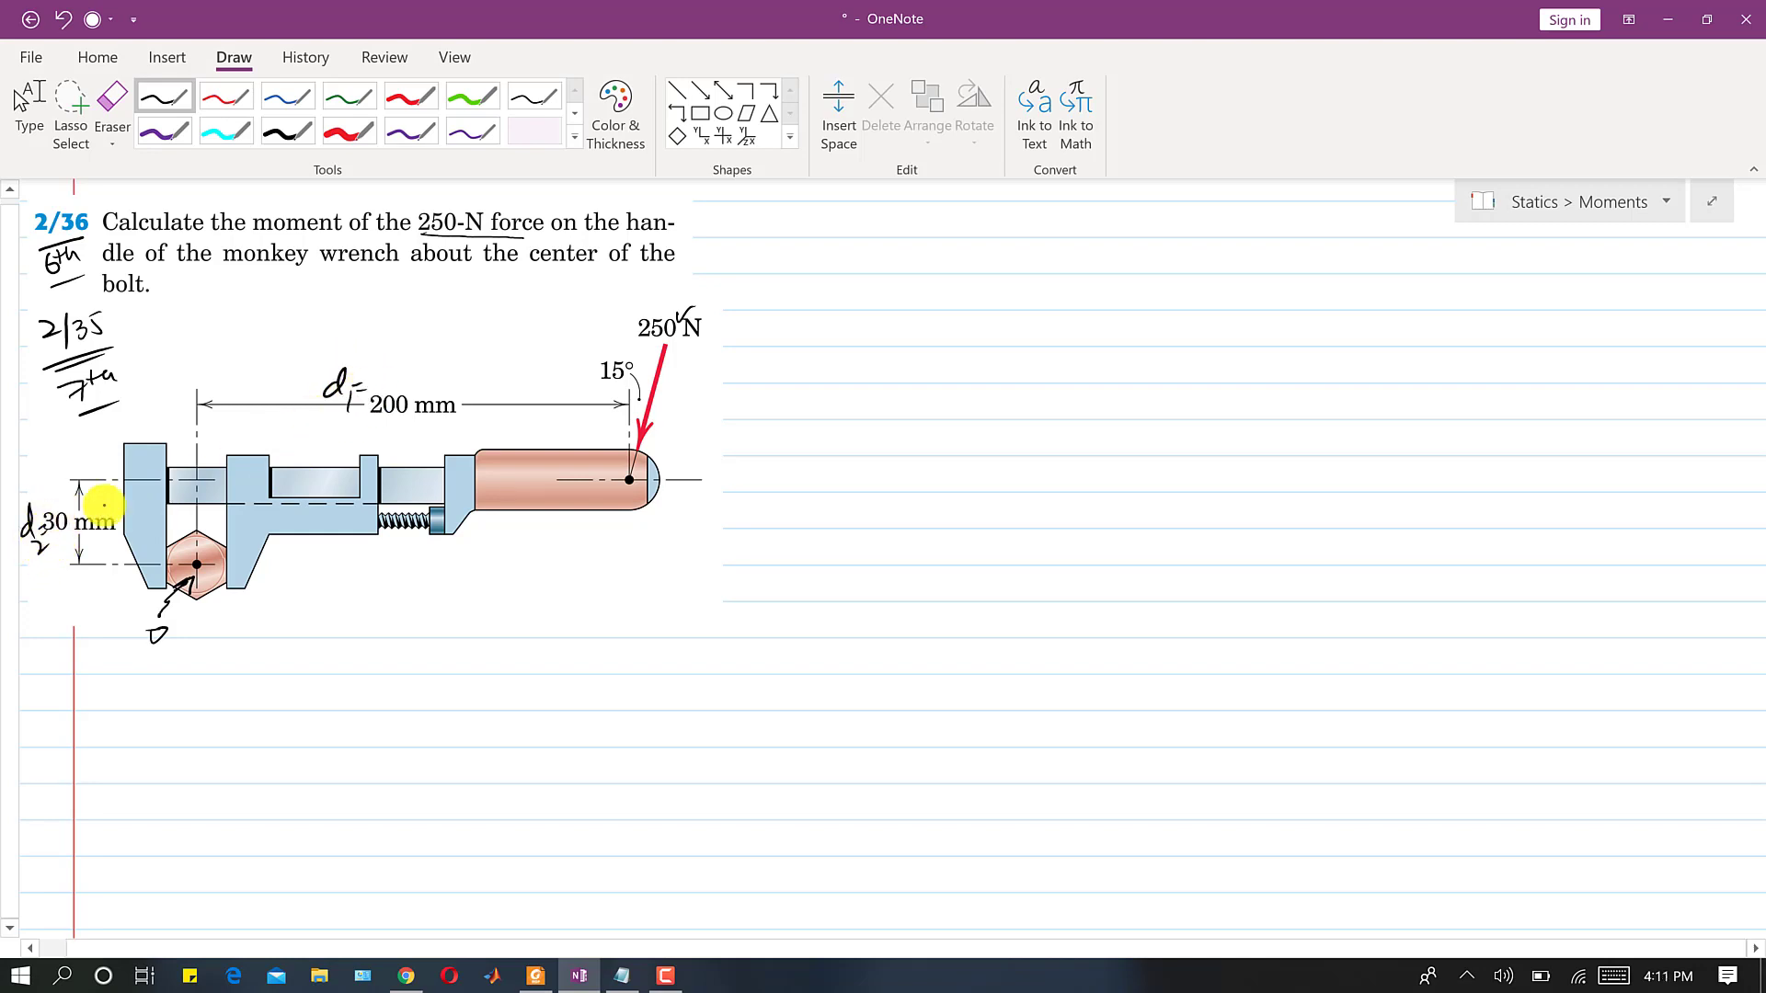